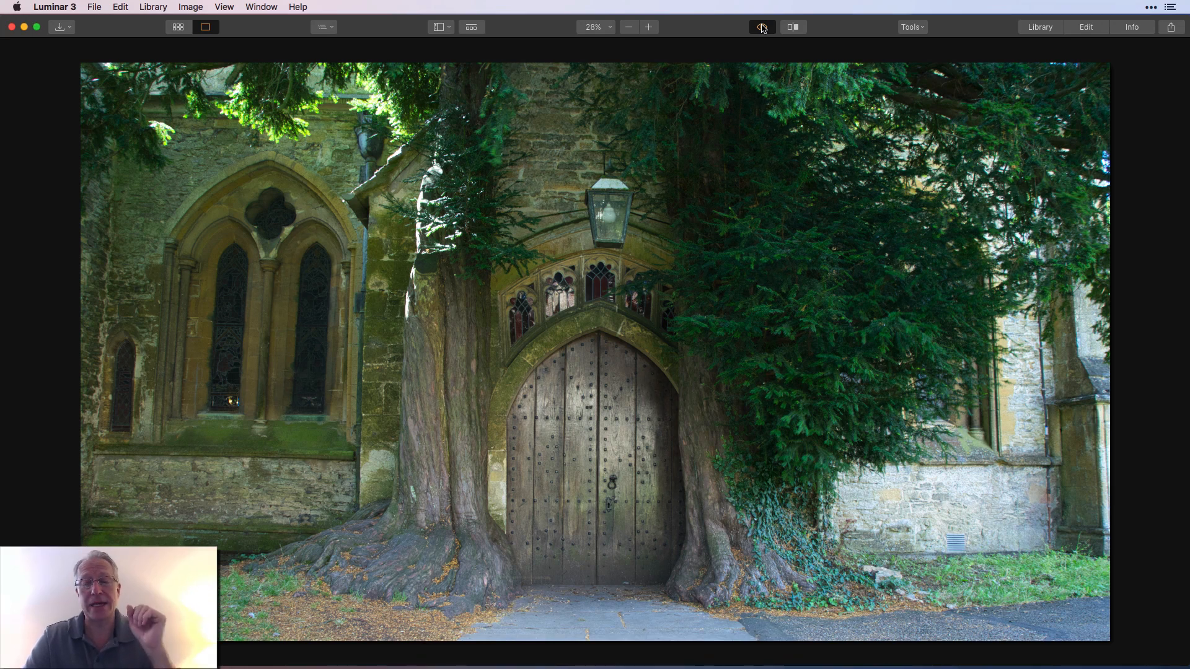
Compare the original photo of the church door with its edited version
{"action": "left_click", "coordinate": [761, 27]}
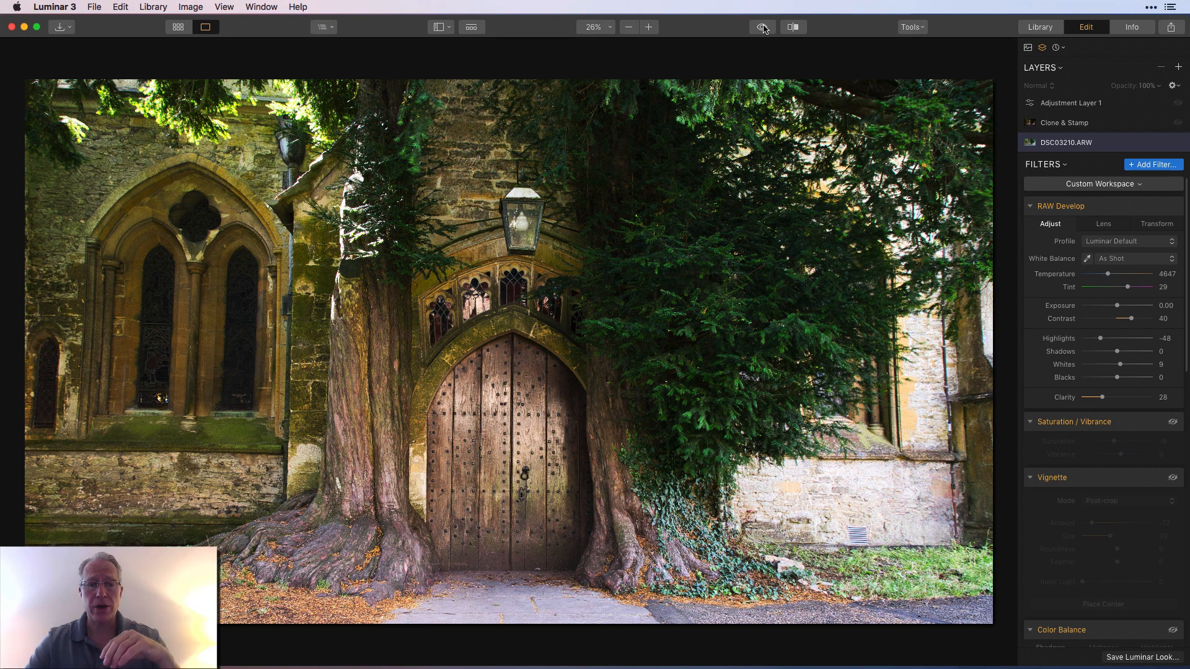
{"action": "left_click", "coordinate": [764, 28]}
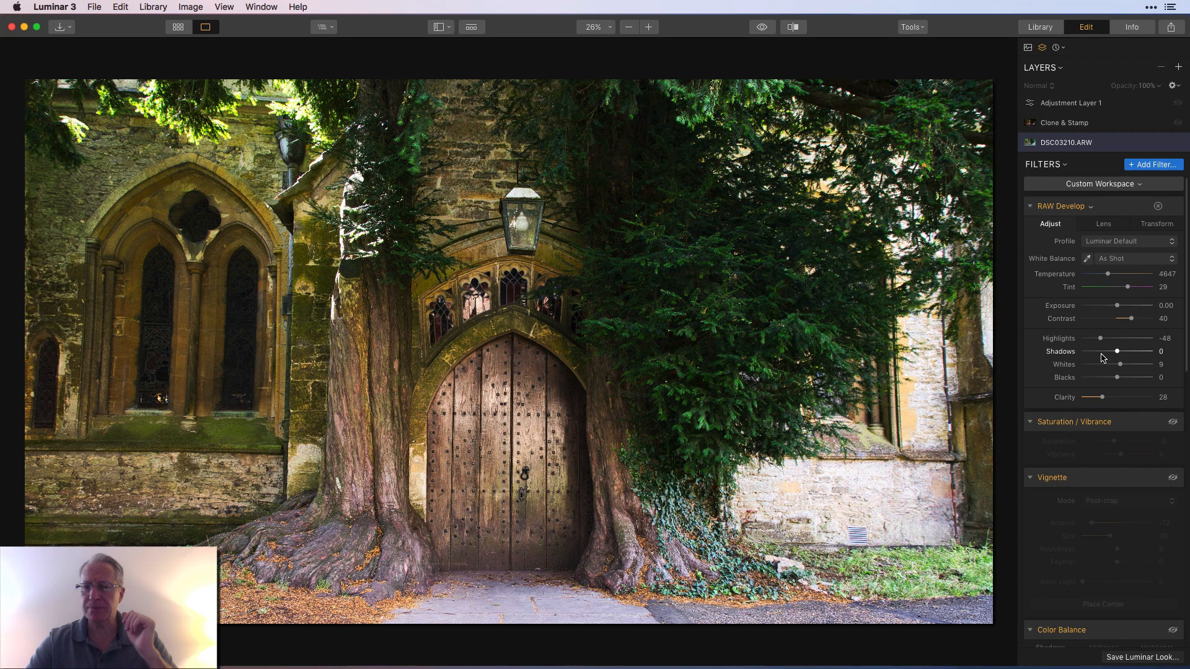
Review the RAW Develop settings of the base photo layer and turn on its Saturation / Vibrance filter
{"action": "scroll", "coordinate": [1100, 403], "scroll_direction": "down", "scroll_amount": 2}
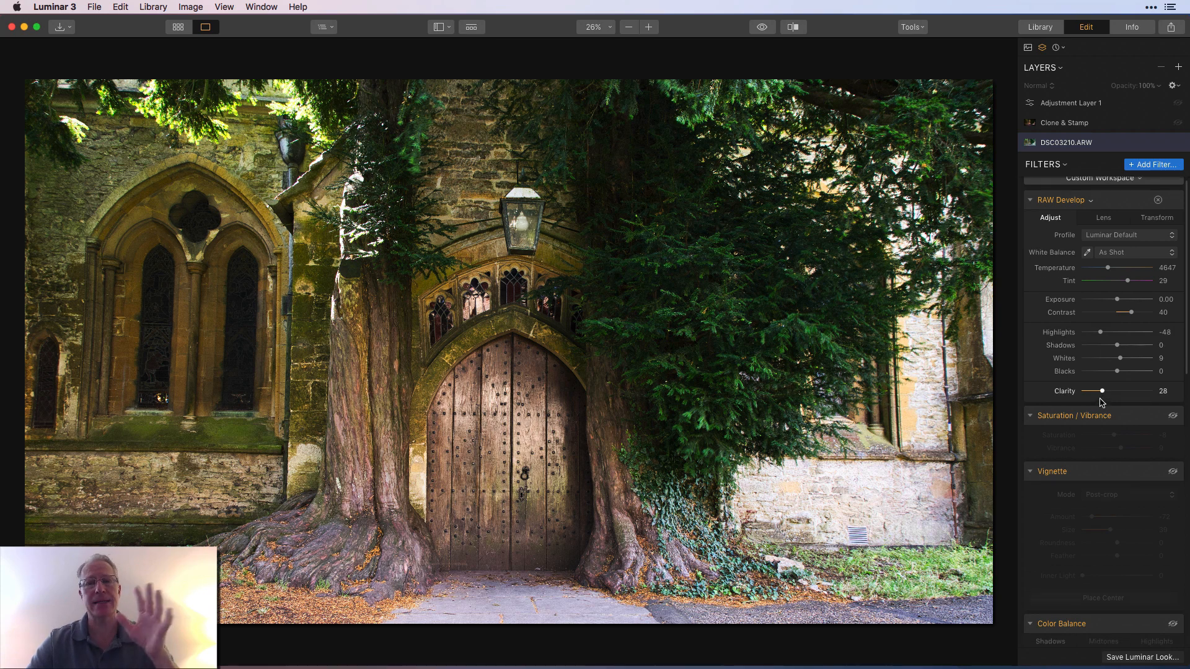
{"action": "scroll", "coordinate": [1101, 403], "scroll_direction": "down", "scroll_amount": 1}
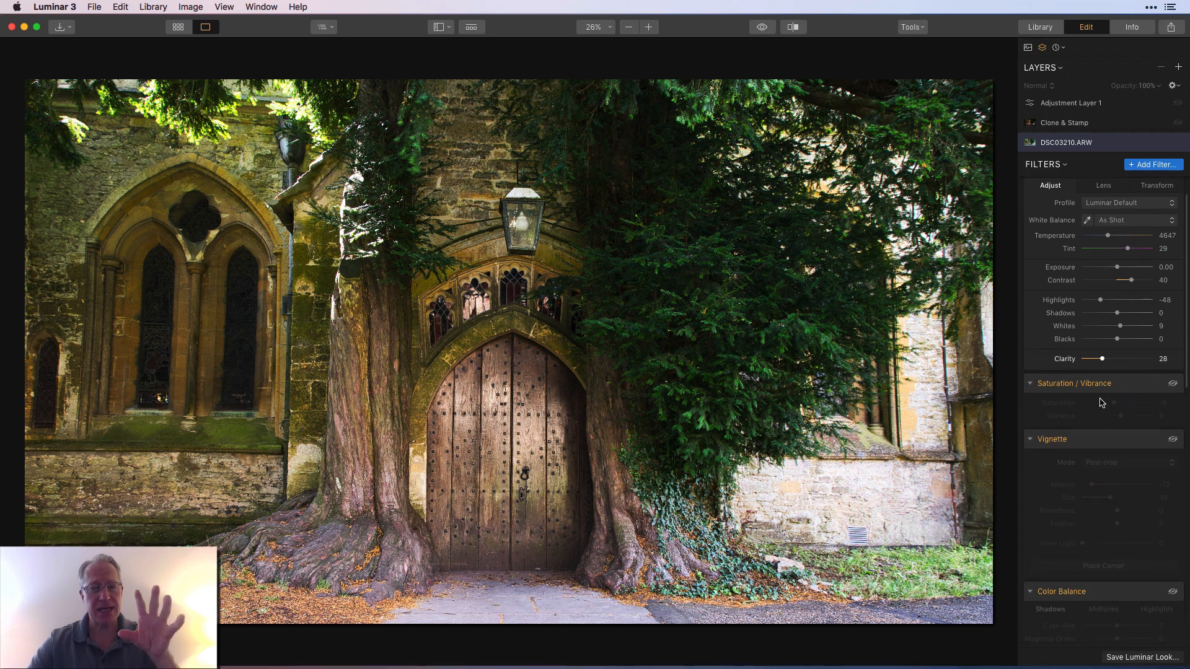
{"action": "scroll", "coordinate": [1101, 403], "scroll_direction": "down", "scroll_amount": 1}
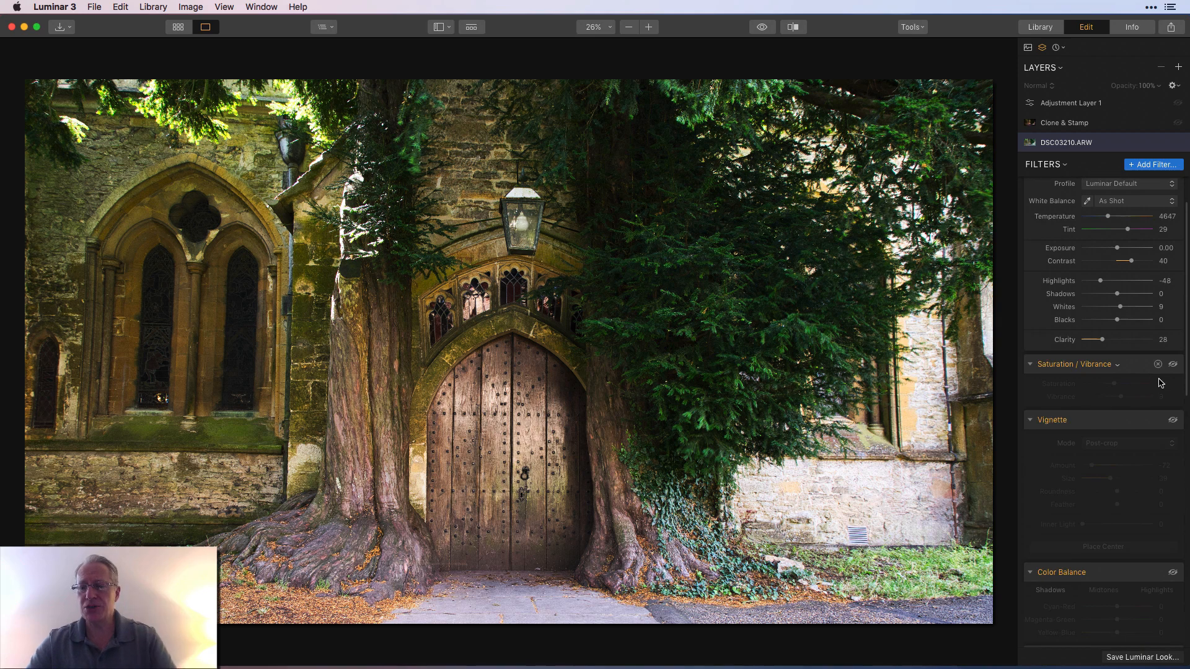
{"action": "scroll", "coordinate": [1143, 427], "scroll_direction": "down", "scroll_amount": 6}
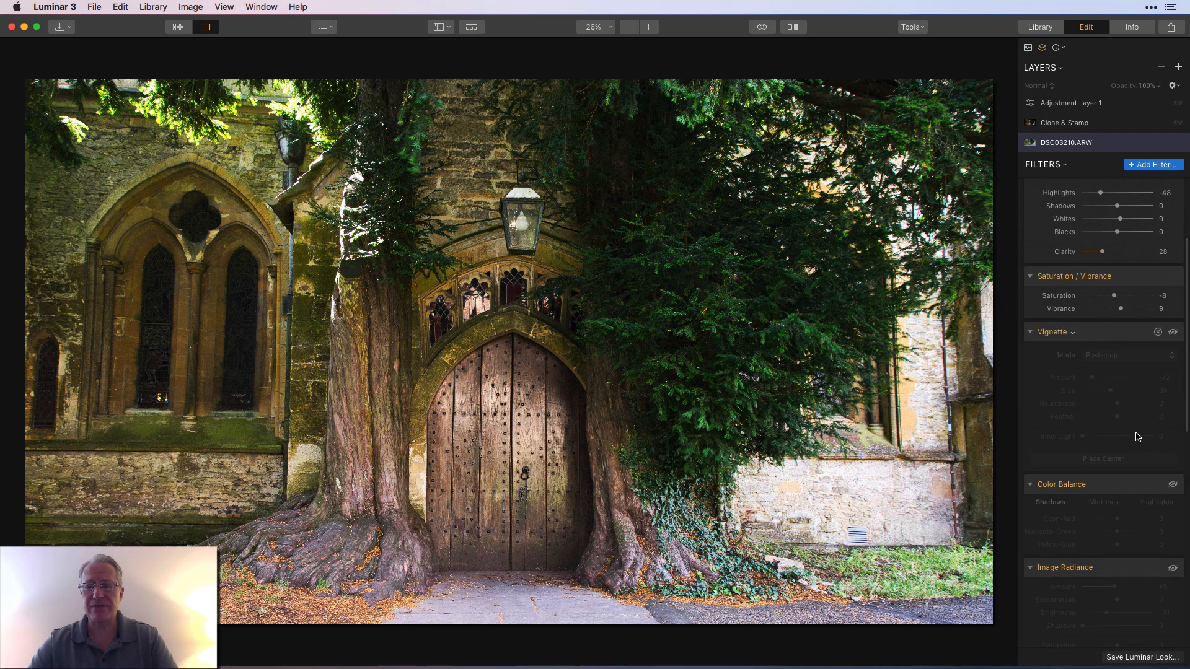
{"action": "scroll", "coordinate": [1138, 437], "scroll_direction": "down", "scroll_amount": 2}
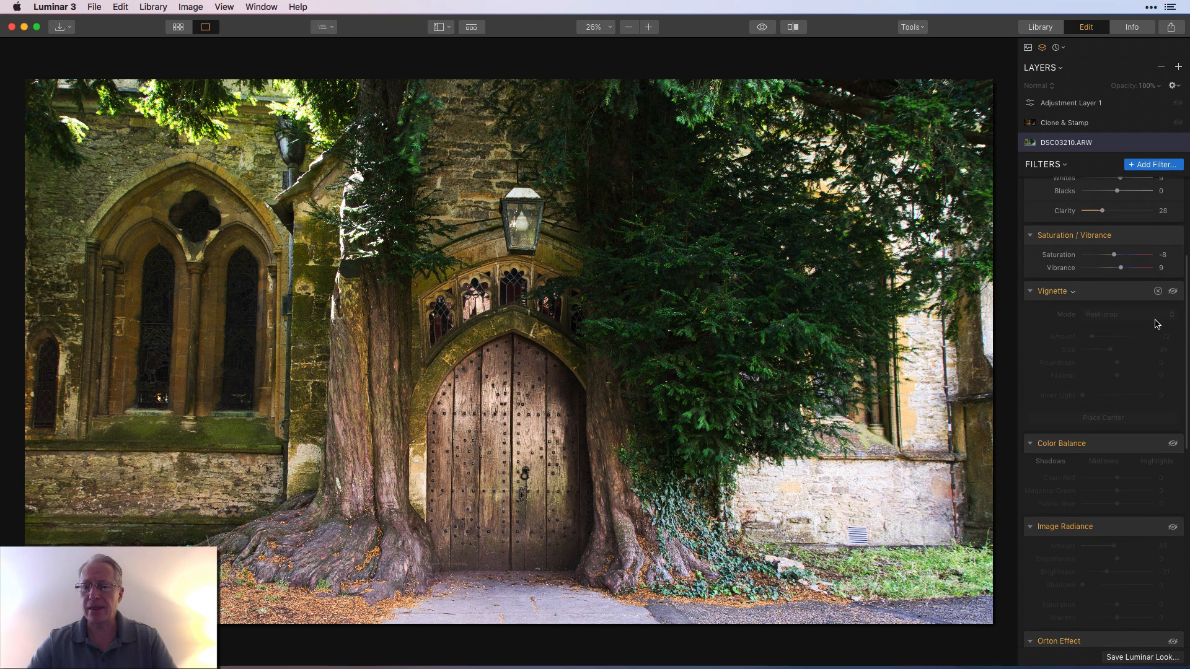
Turn on the Vignette filter of the base photo layer and compare the result with the original photo
{"action": "left_click", "coordinate": [1173, 292]}
{"action": "scroll", "coordinate": [1172, 294], "scroll_direction": "down", "scroll_amount": 5}
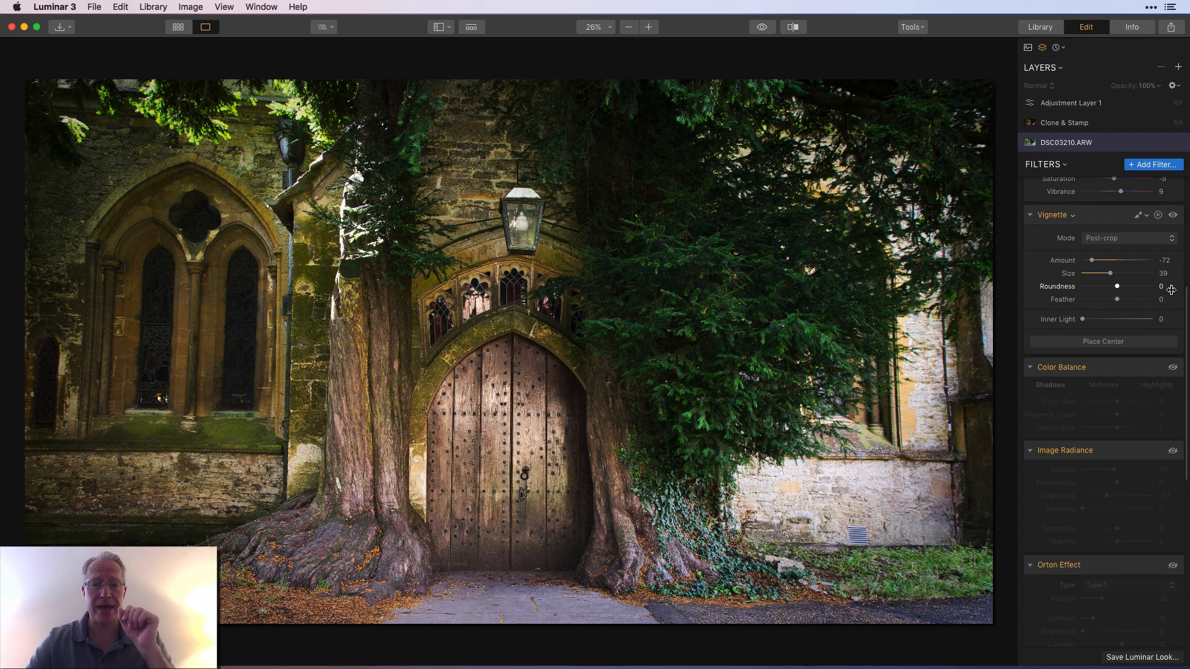
{"action": "left_click", "coordinate": [764, 28]}
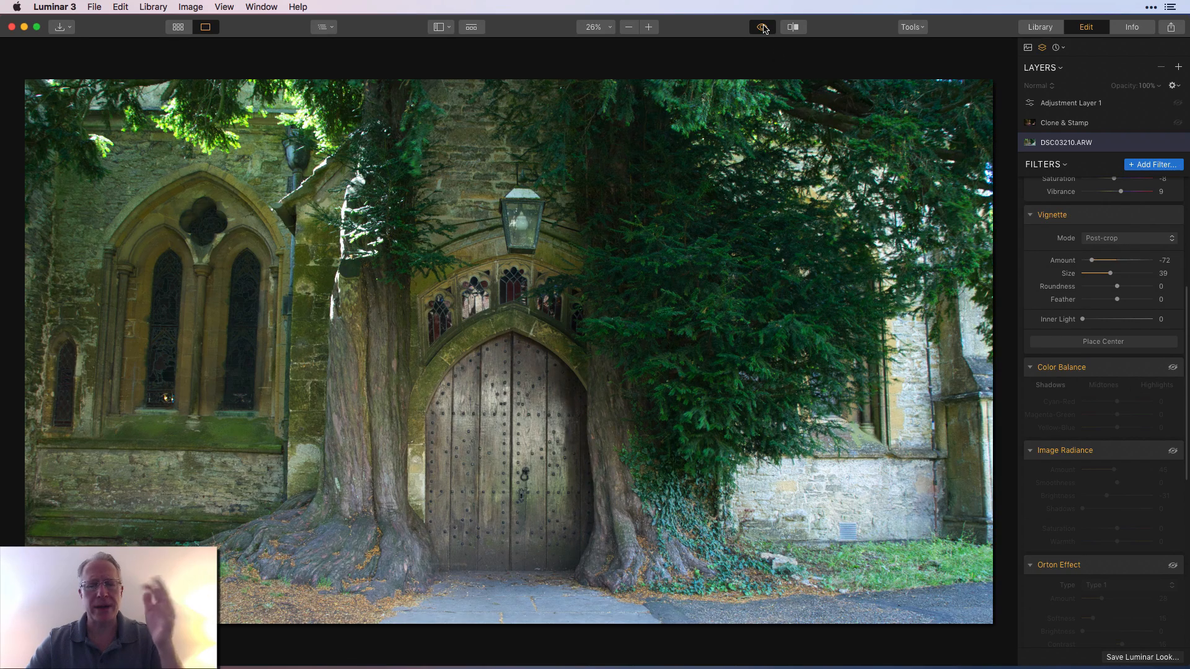
{"action": "left_click", "coordinate": [764, 28]}
Turn on the Color Balance filter of the base photo layer and review its Midtones and Highlights settings
{"action": "scroll", "coordinate": [1118, 508], "scroll_direction": "down", "scroll_amount": 1}
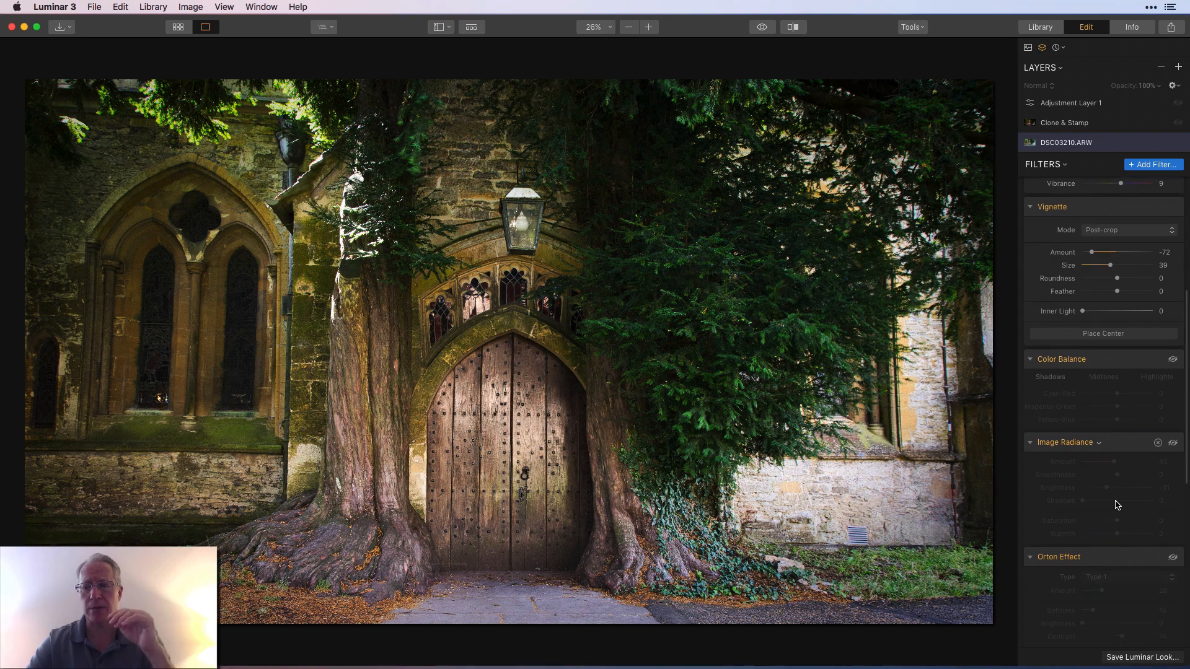
{"action": "left_click", "coordinate": [1173, 360]}
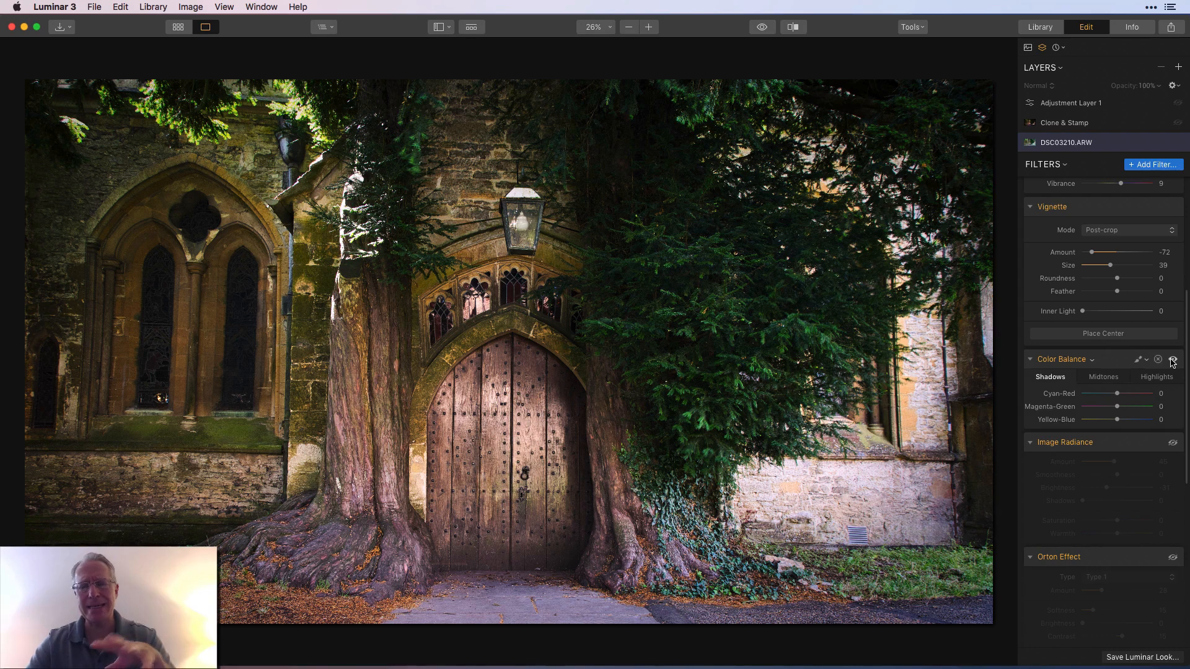
{"action": "left_click", "coordinate": [1103, 377]}
{"action": "left_click_drag", "start_coordinate": [1118, 420], "coordinate": [1128, 421]}
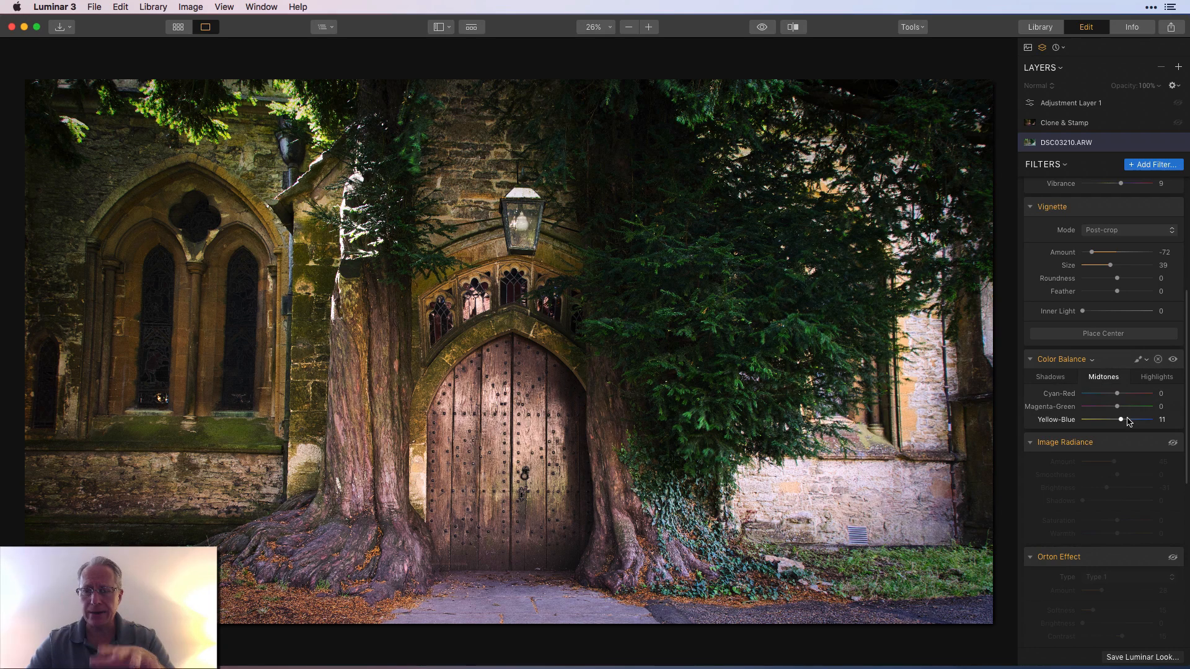
{"action": "left_click", "coordinate": [1156, 378]}
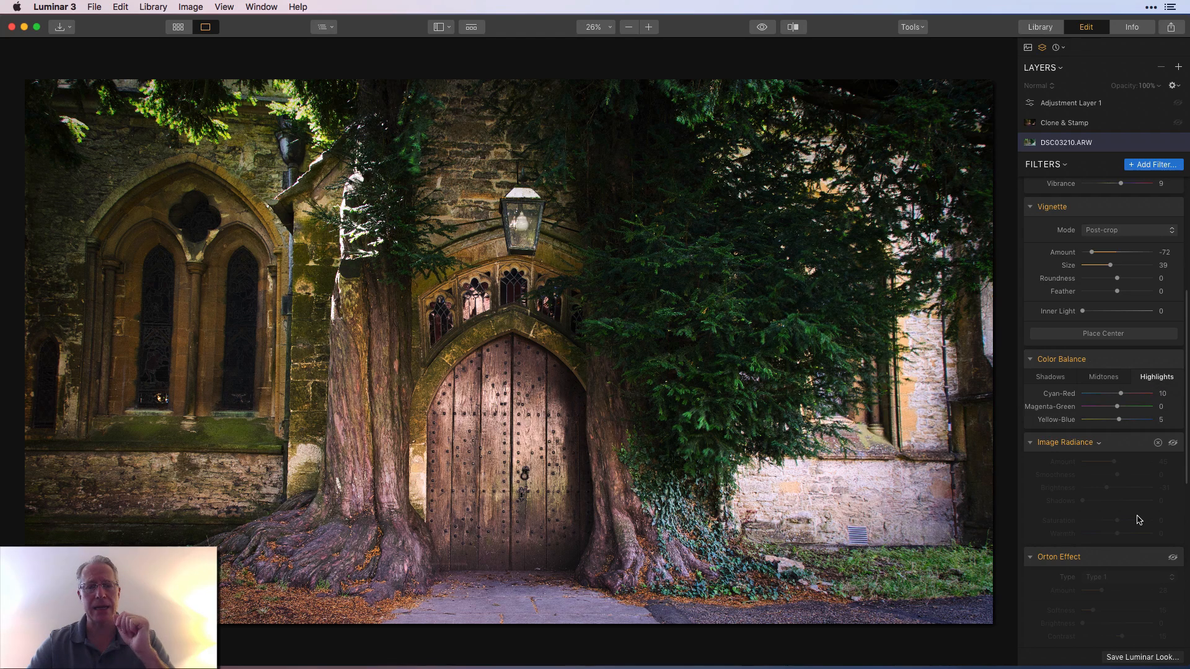
Turn on the Image Radiance and Orton Effect filters of the base photo layer
{"action": "scroll", "coordinate": [1139, 520], "scroll_direction": "down", "scroll_amount": 5}
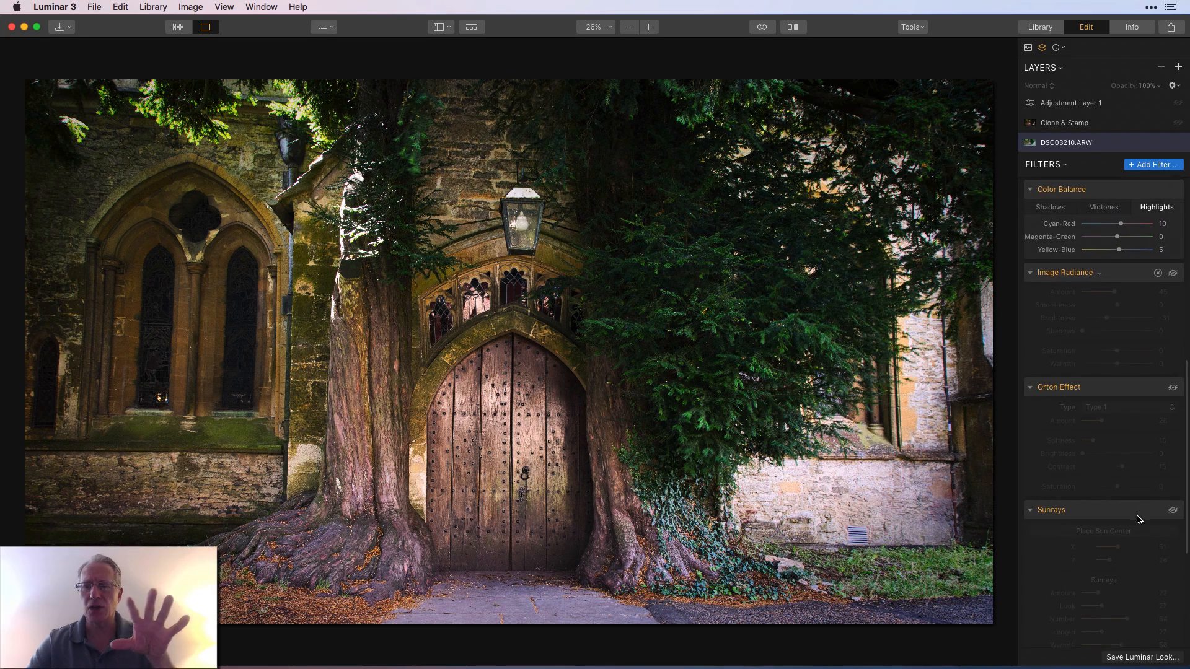
{"action": "left_click", "coordinate": [1172, 274]}
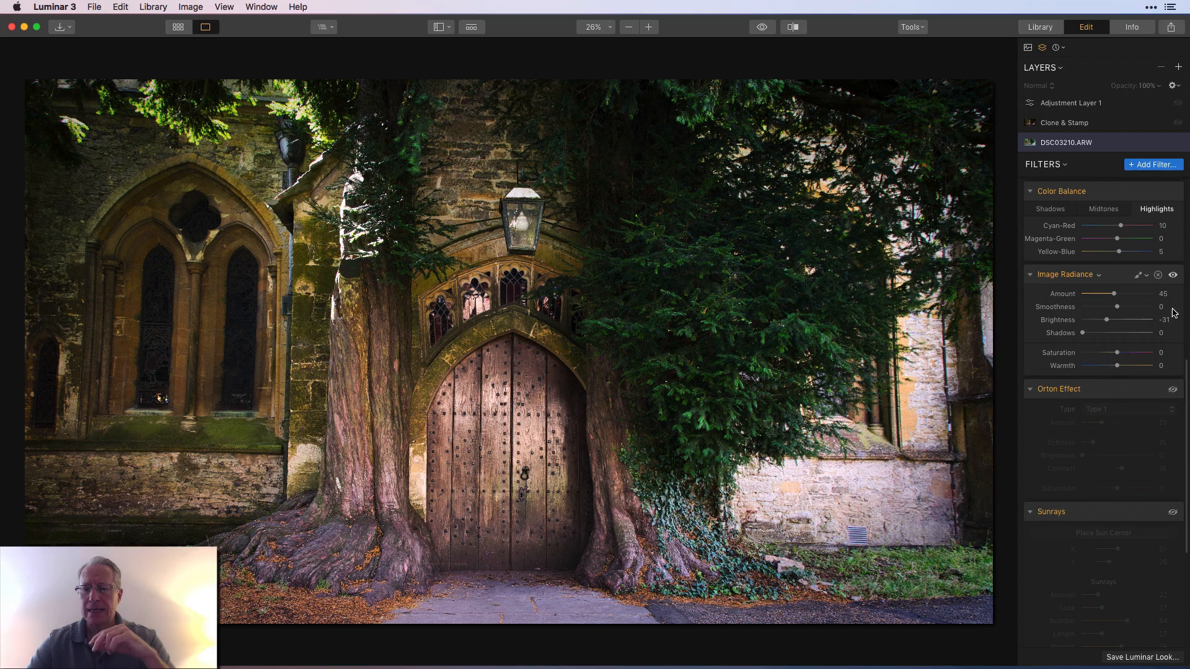
{"action": "left_click", "coordinate": [1173, 390]}
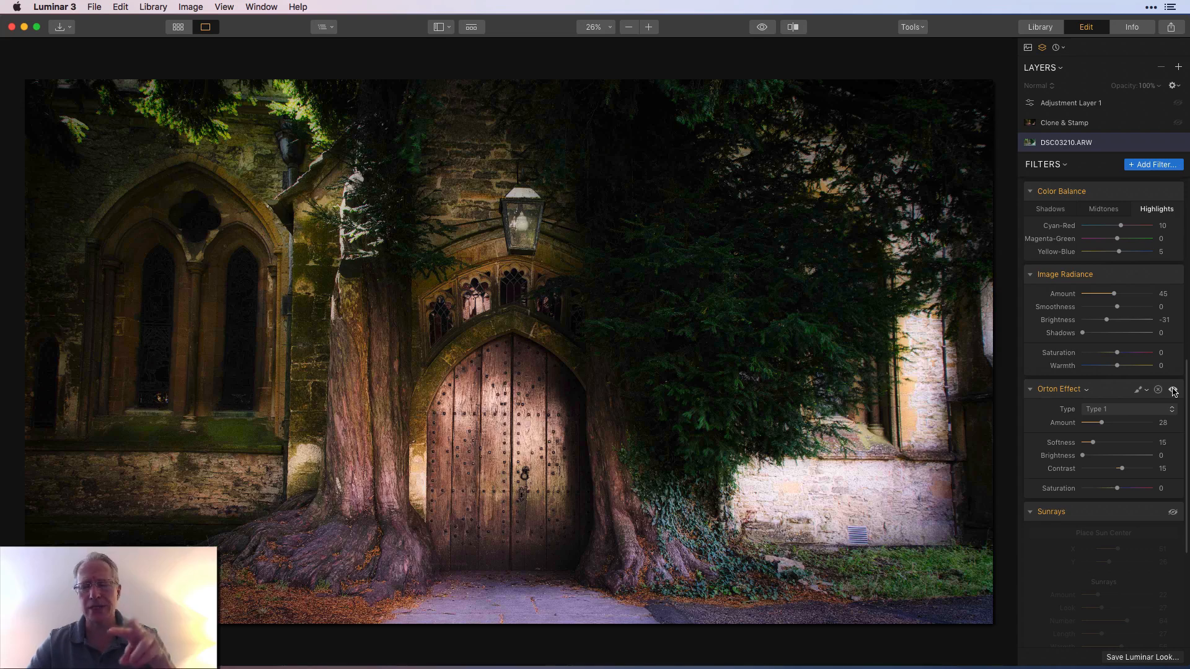
Turn on the Sunrays and Dodge & Burn filters of the base photo layer, comparing the photo with and without Sunrays
{"action": "scroll", "coordinate": [1173, 391], "scroll_direction": "down", "scroll_amount": 5}
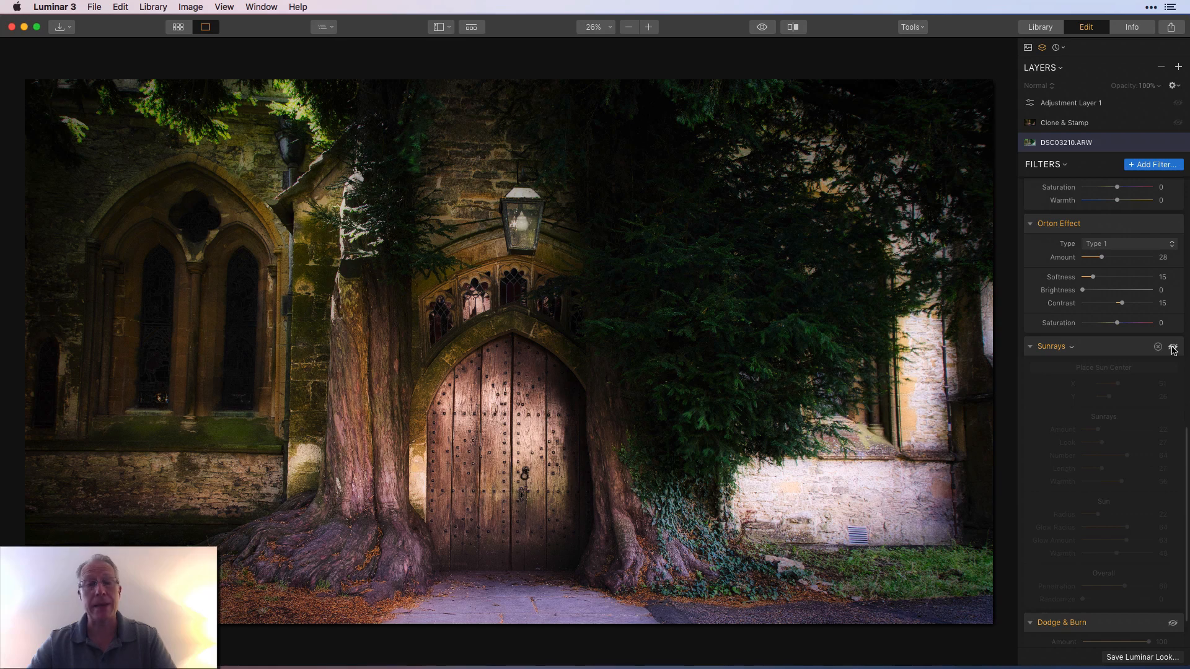
{"action": "left_click", "coordinate": [1173, 348]}
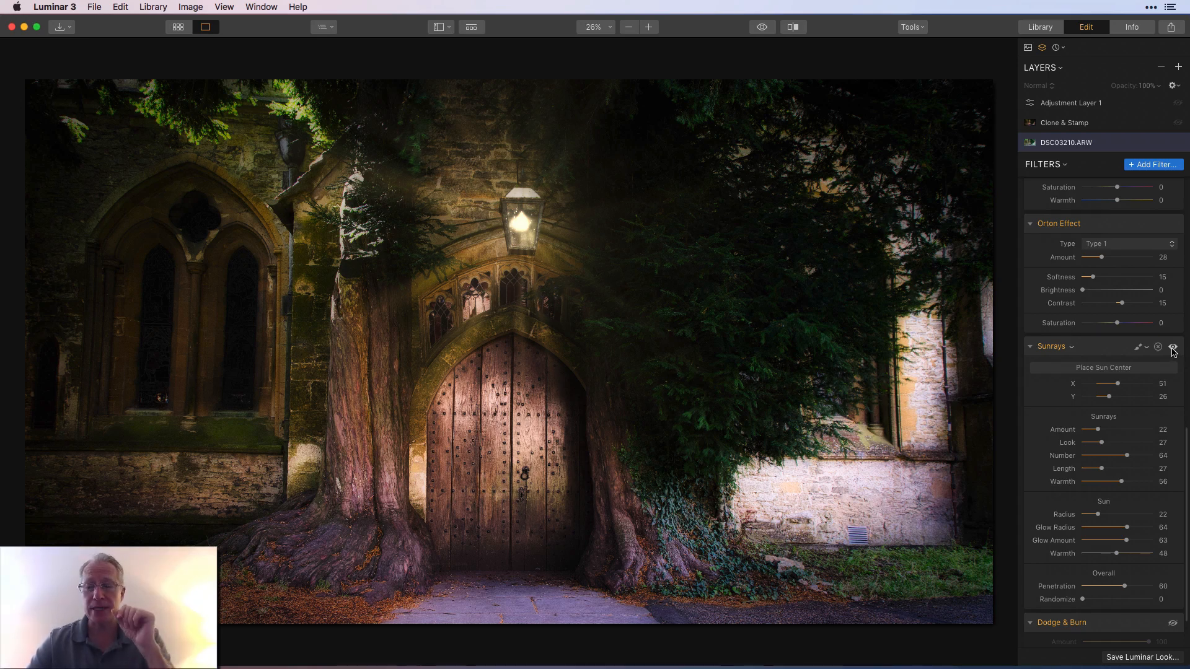
{"action": "left_click", "coordinate": [1172, 348]}
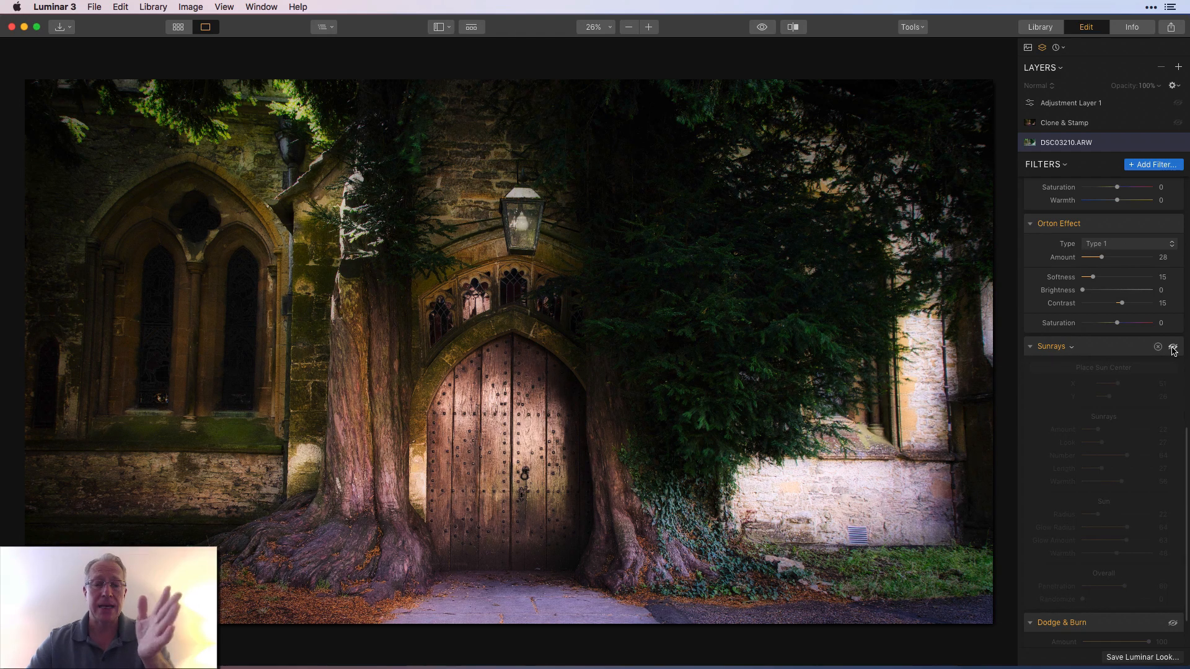
{"action": "left_click", "coordinate": [1173, 348]}
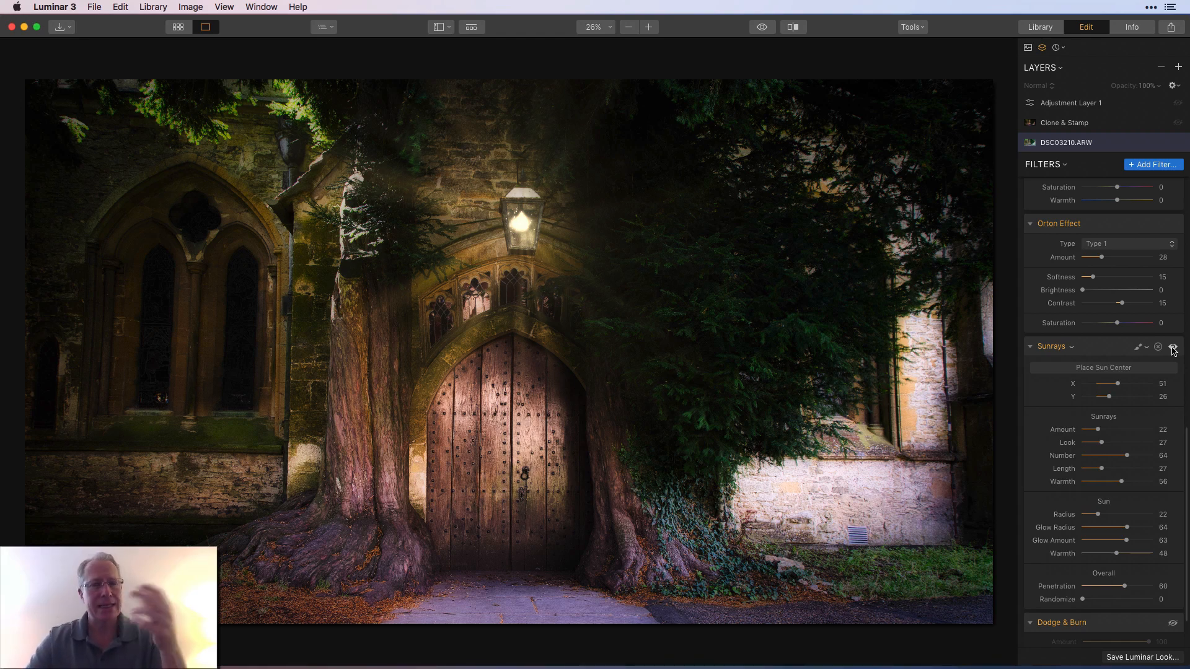
{"action": "scroll", "coordinate": [1170, 409], "scroll_direction": "down", "scroll_amount": 2}
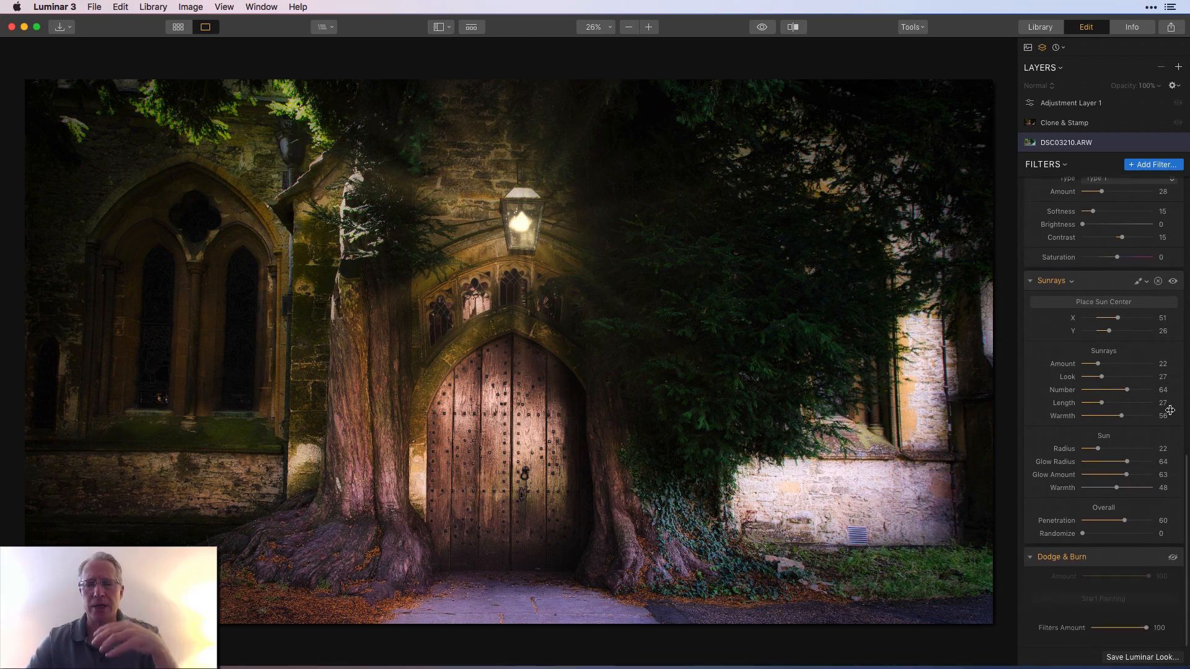
{"action": "left_click", "coordinate": [1173, 566]}
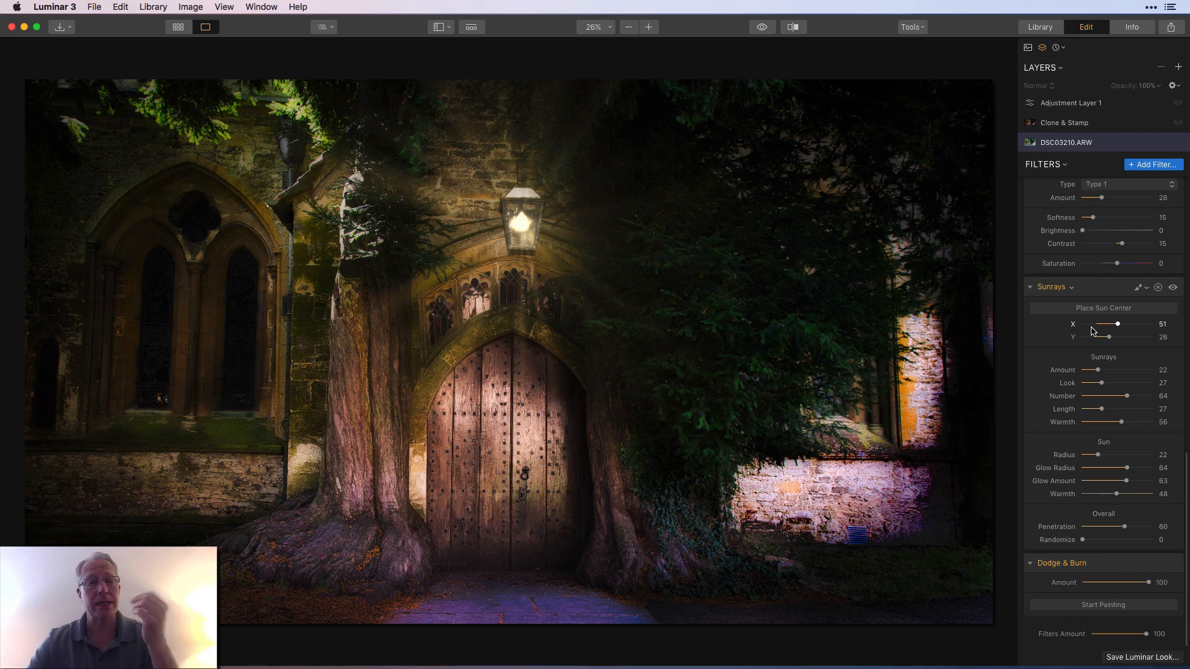
Show the Clone & Stamp layer and Adjustment Layer 1 above the base photo
{"action": "left_click", "coordinate": [1180, 127]}
{"action": "left_click", "coordinate": [1180, 125]}
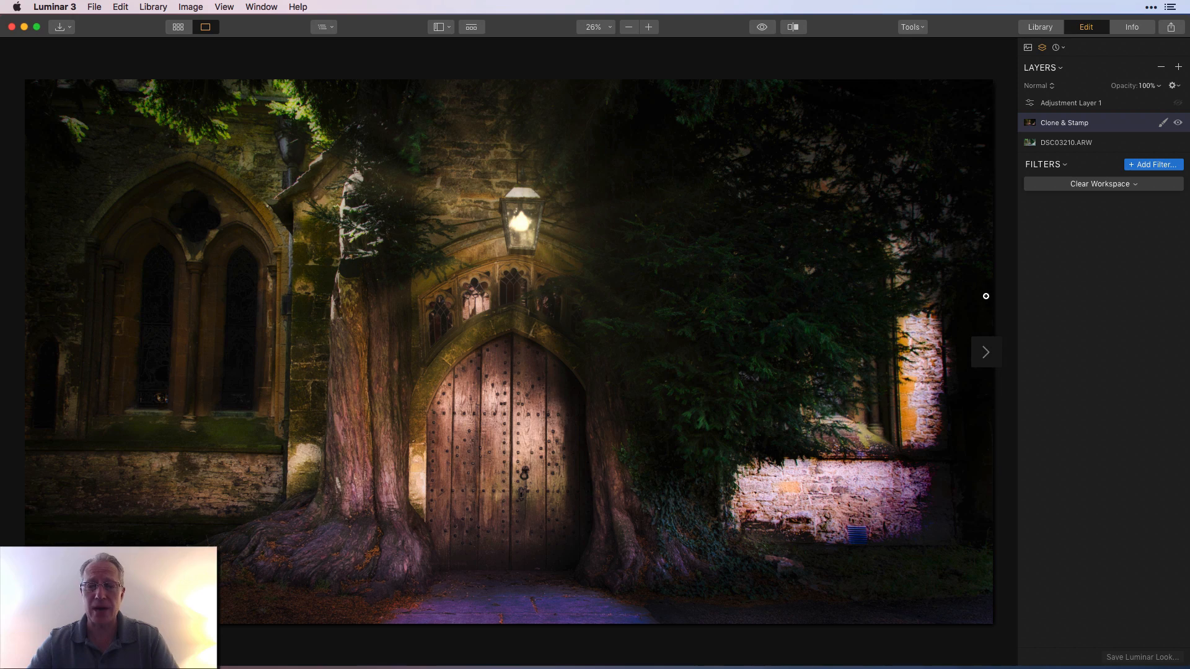
{"action": "left_click", "coordinate": [1177, 109]}
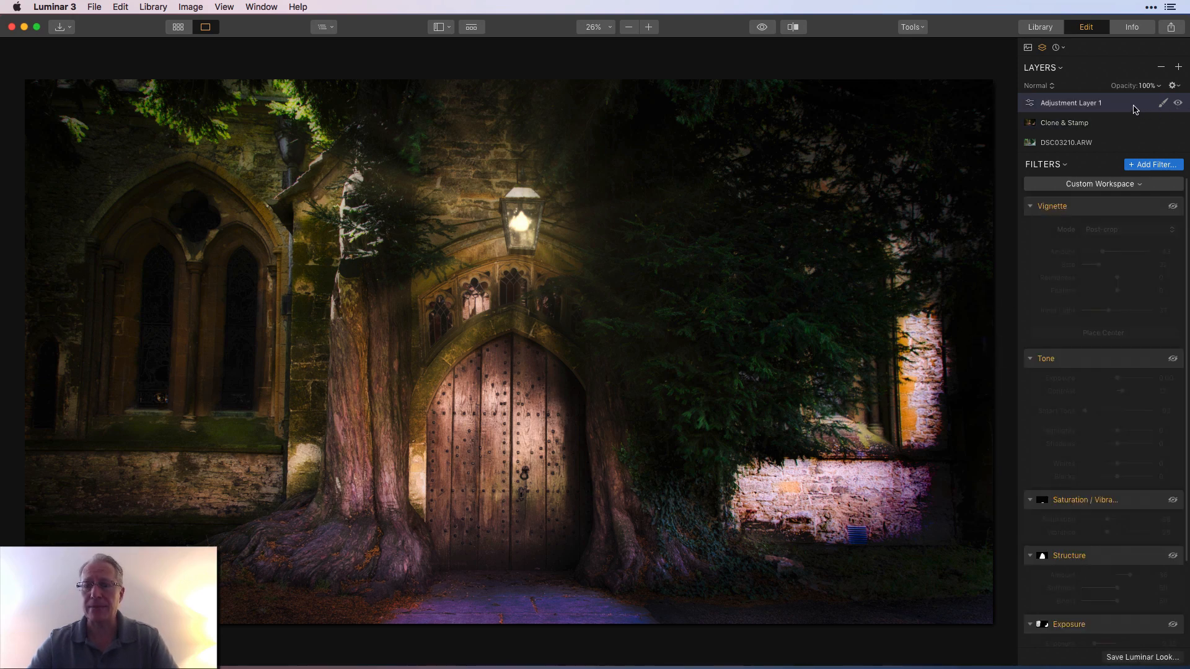
Turn on the Vignette and Tone filters of Adjustment Layer 1, comparing the photo with and without the vignette
{"action": "left_click", "coordinate": [1173, 207]}
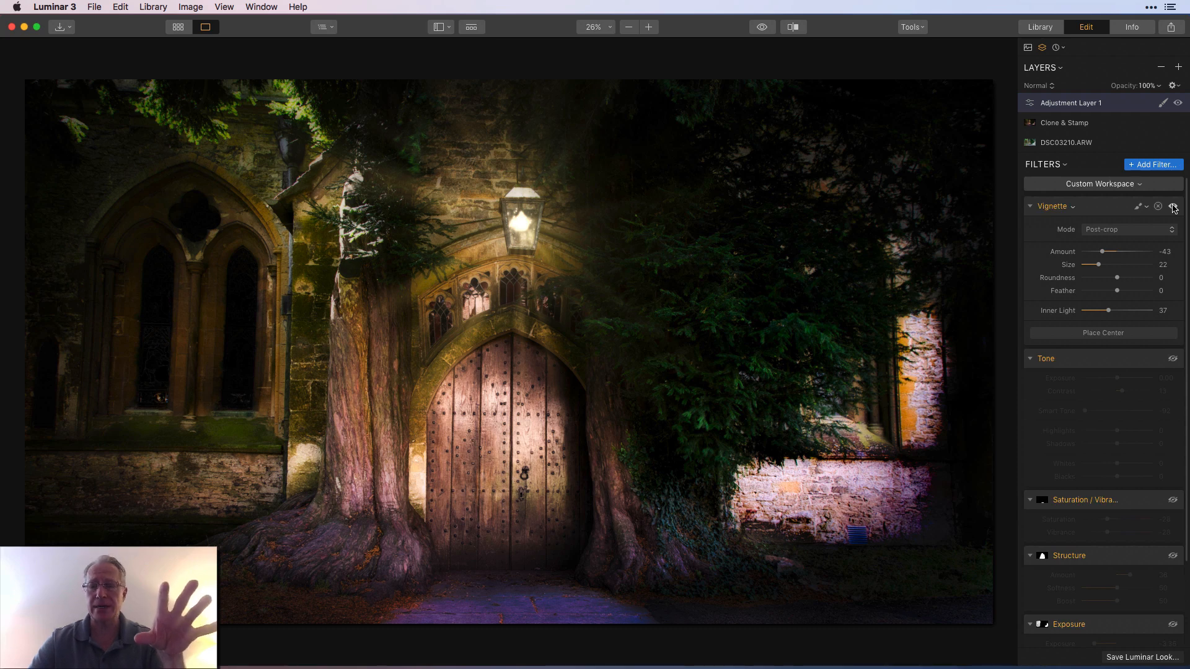
{"action": "left_click", "coordinate": [1173, 207]}
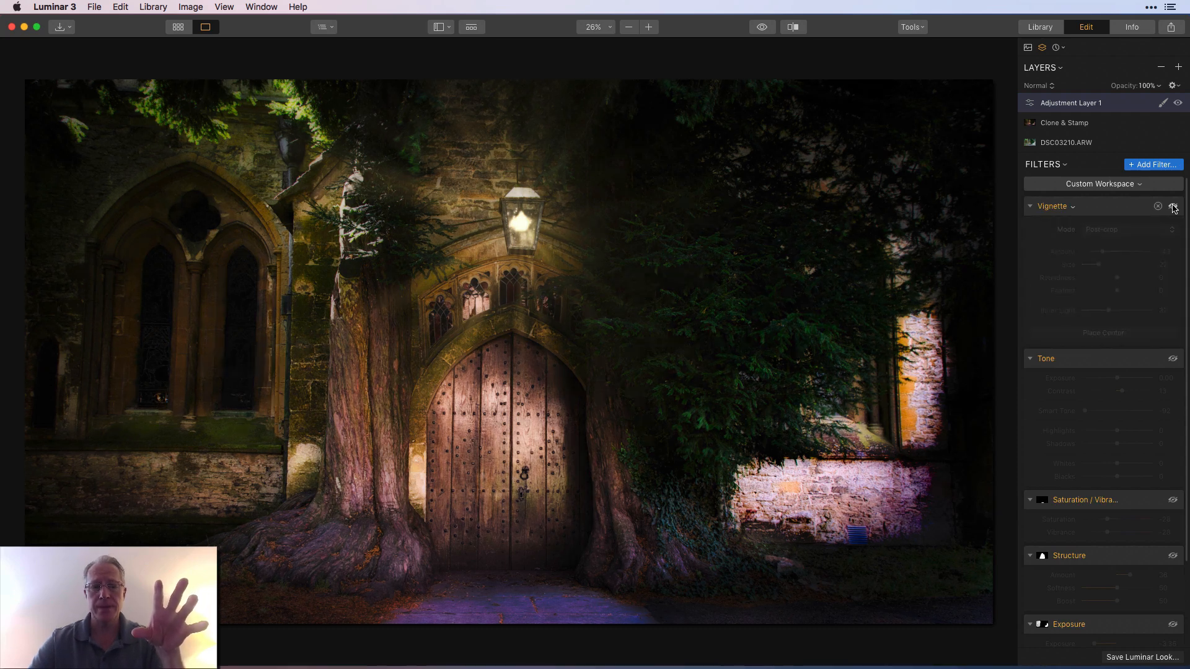
{"action": "left_click", "coordinate": [1173, 207]}
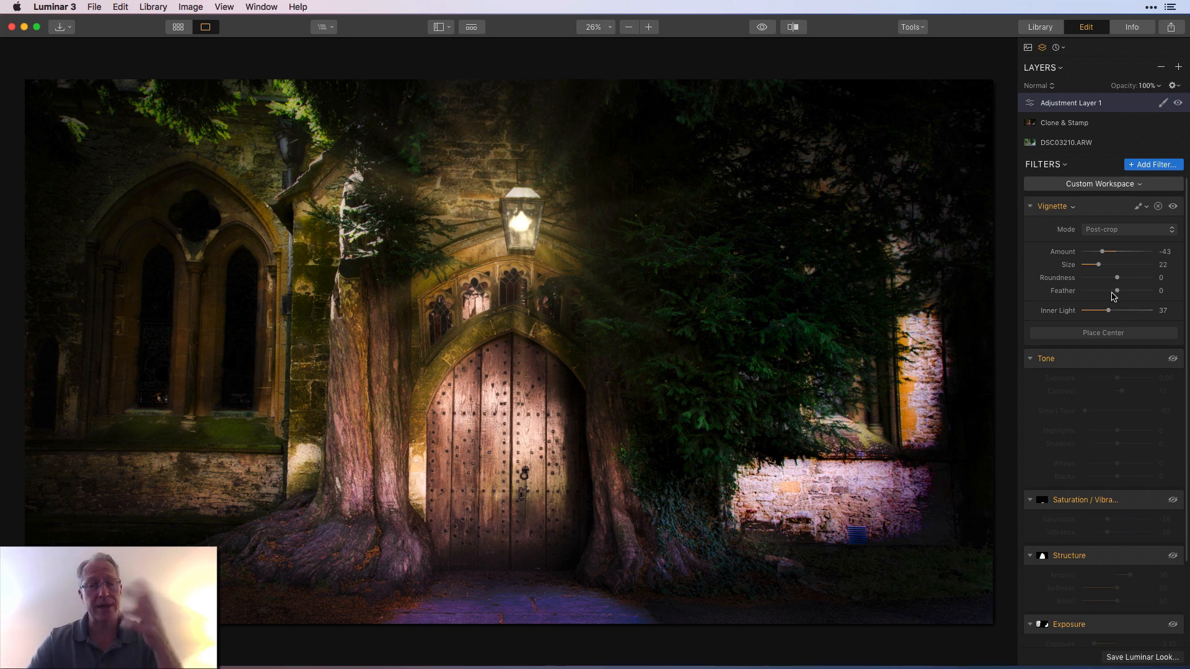
{"action": "scroll", "coordinate": [1152, 335], "scroll_direction": "down", "scroll_amount": 1}
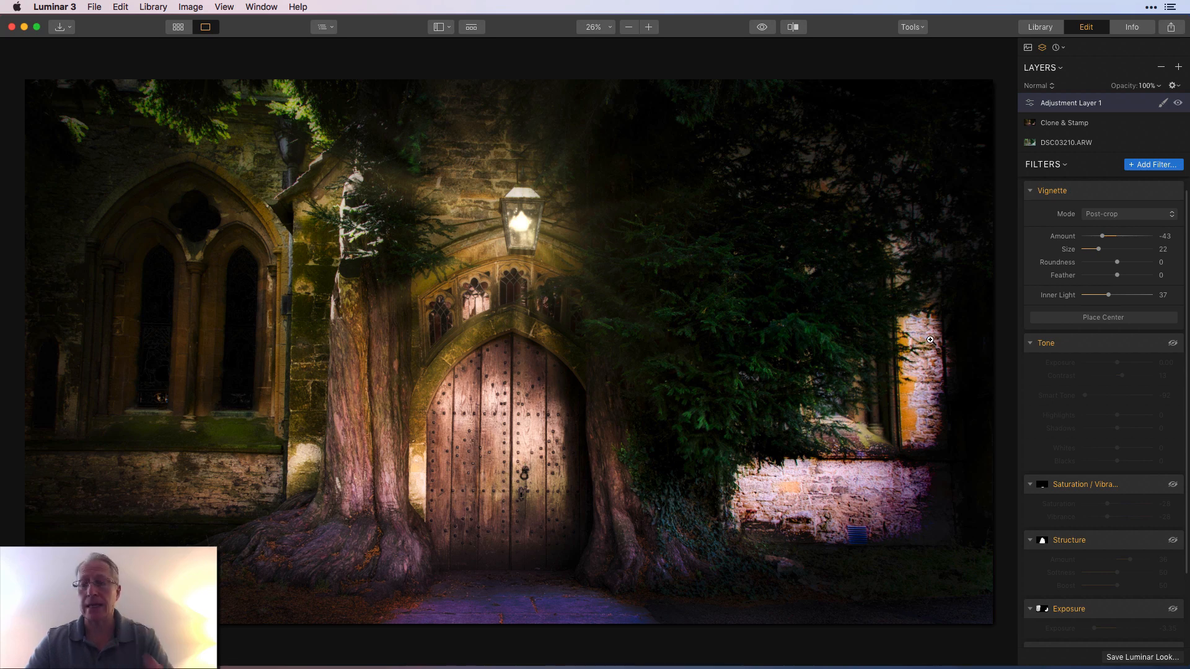
{"action": "left_click", "coordinate": [1174, 345]}
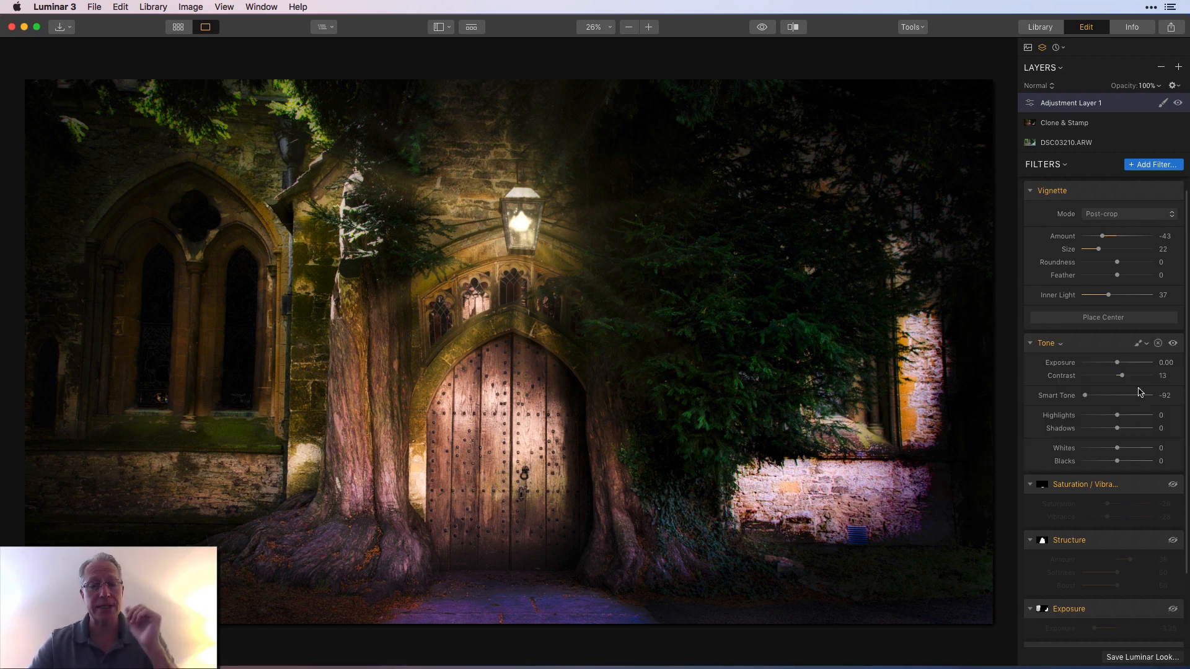
Turn on the masked Saturation / Vibrance and Structure filters of Adjustment Layer 1, comparing the photo with and without Saturation / Vibrance
{"action": "scroll", "coordinate": [1140, 409], "scroll_direction": "down", "scroll_amount": 3}
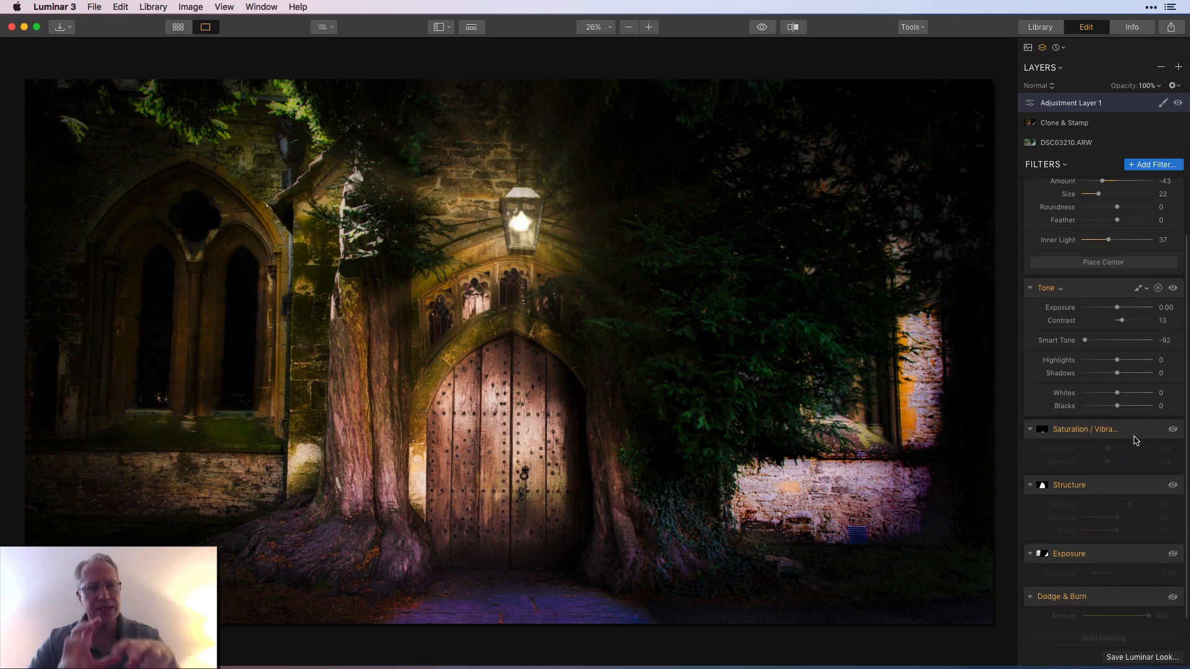
{"action": "scroll", "coordinate": [1136, 441], "scroll_direction": "down", "scroll_amount": 1}
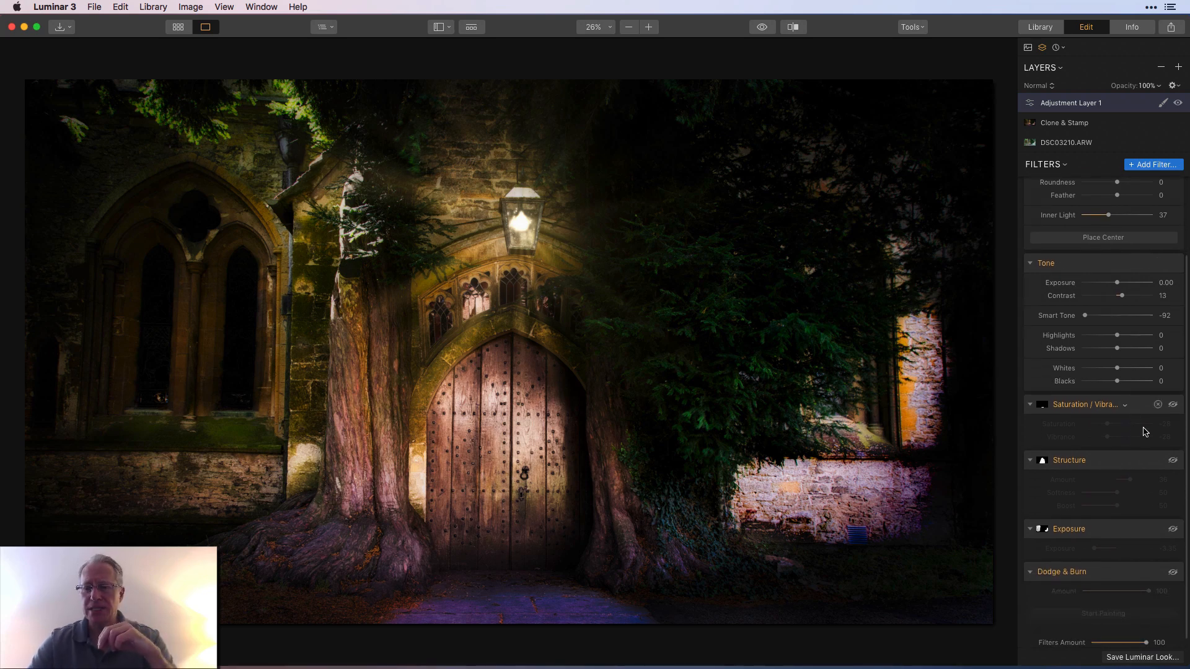
{"action": "left_click", "coordinate": [1174, 406]}
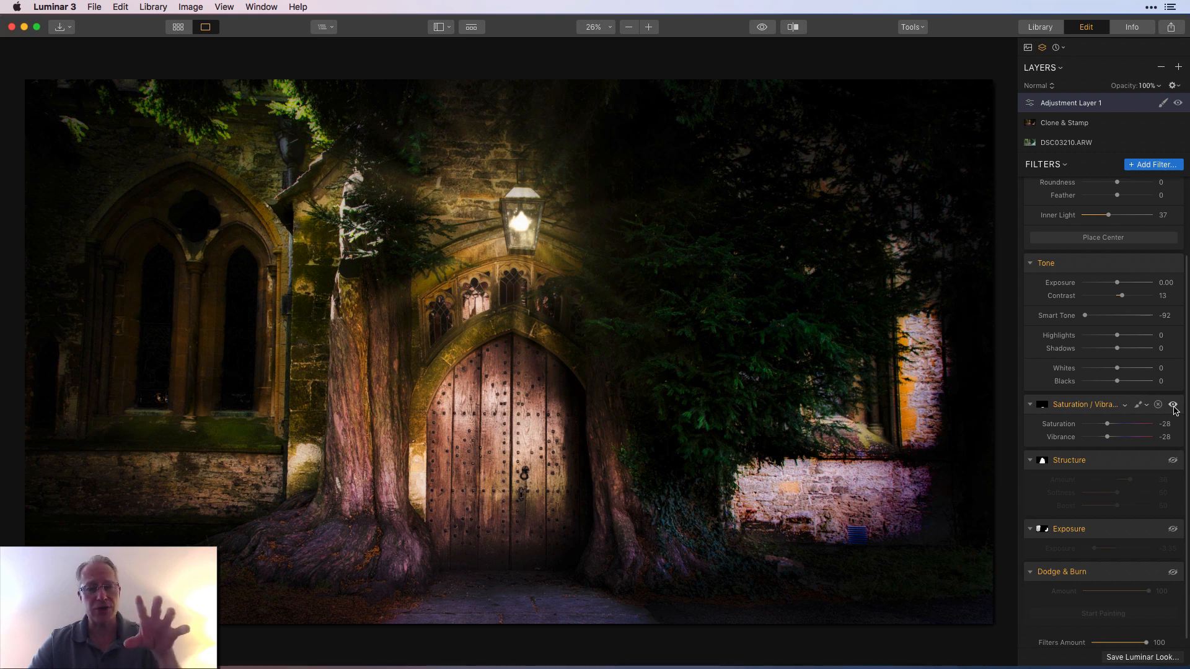
{"action": "left_click", "coordinate": [1172, 406]}
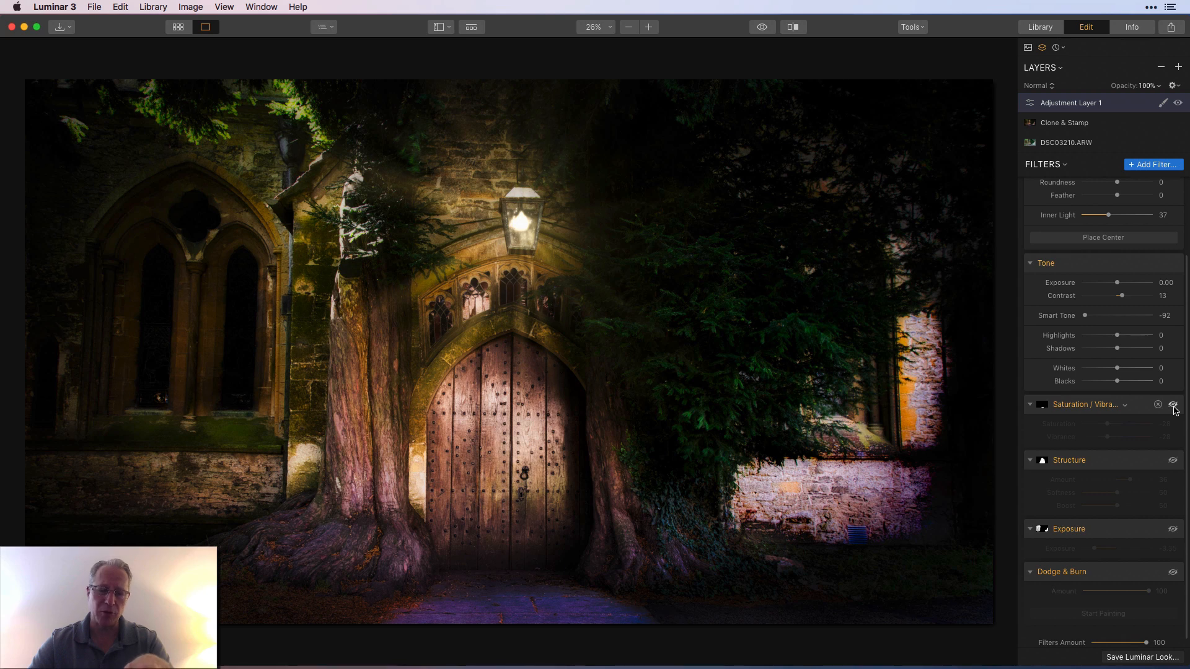
{"action": "left_click", "coordinate": [1173, 406]}
{"action": "scroll", "coordinate": [1150, 475], "scroll_direction": "down", "scroll_amount": 1}
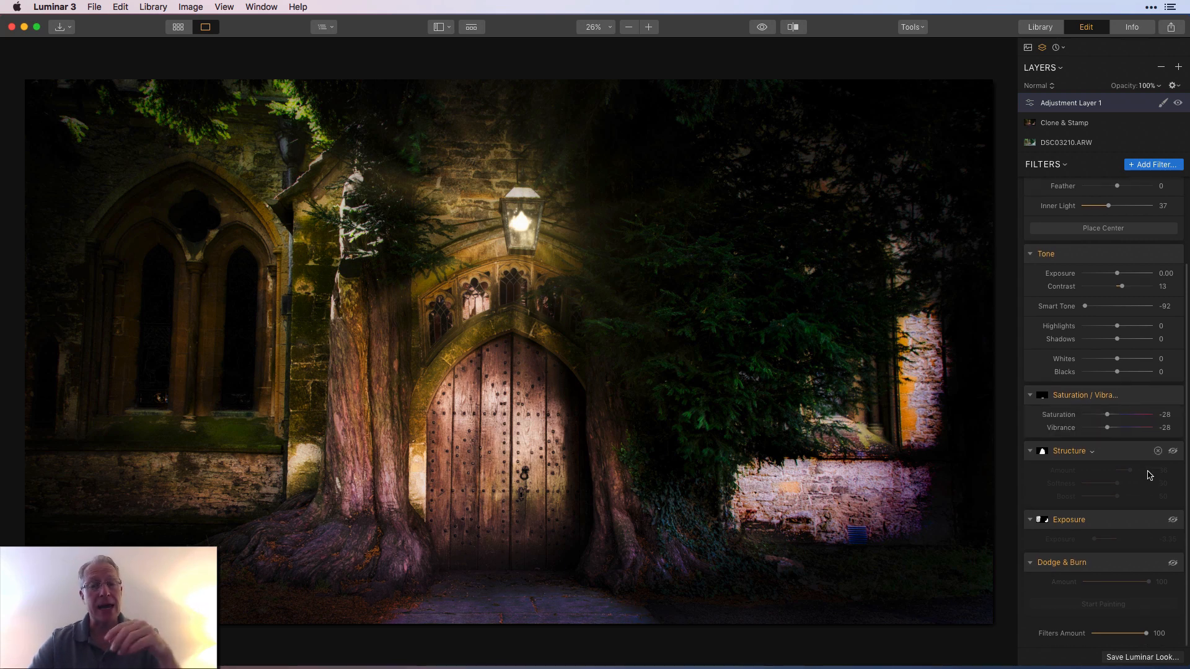
{"action": "left_click", "coordinate": [1174, 452]}
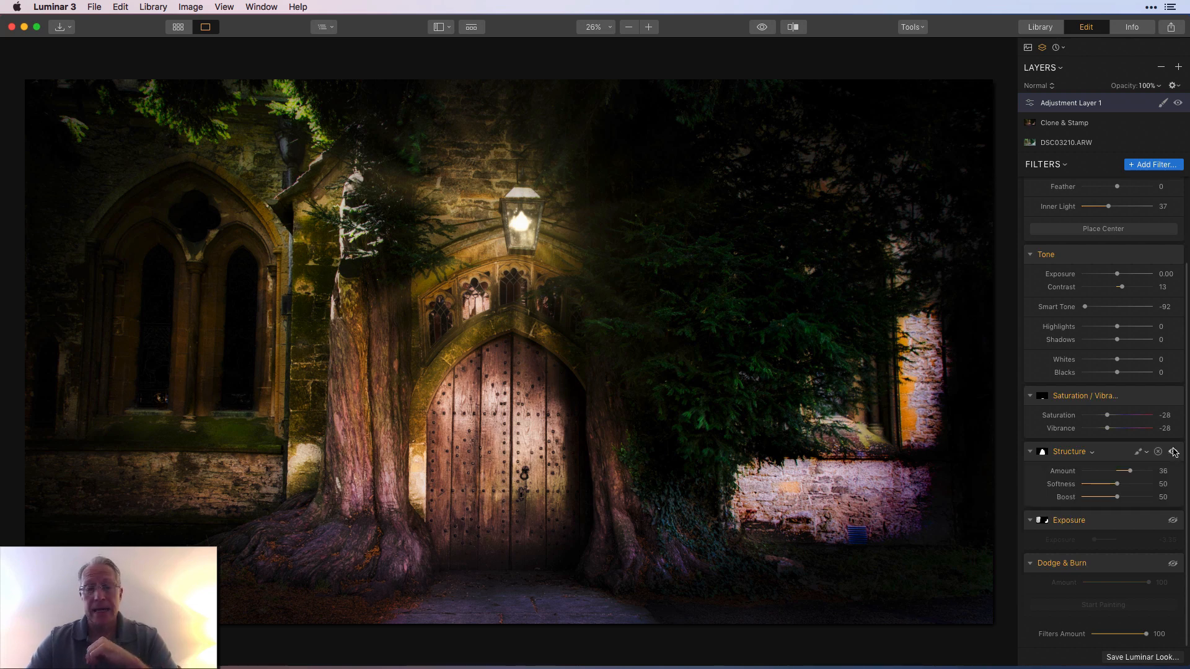
Display the brush mask of Adjustment Layer 1's Structure filter to examine which area is painted, and leave mask editing
{"action": "left_click", "coordinate": [1140, 453]}
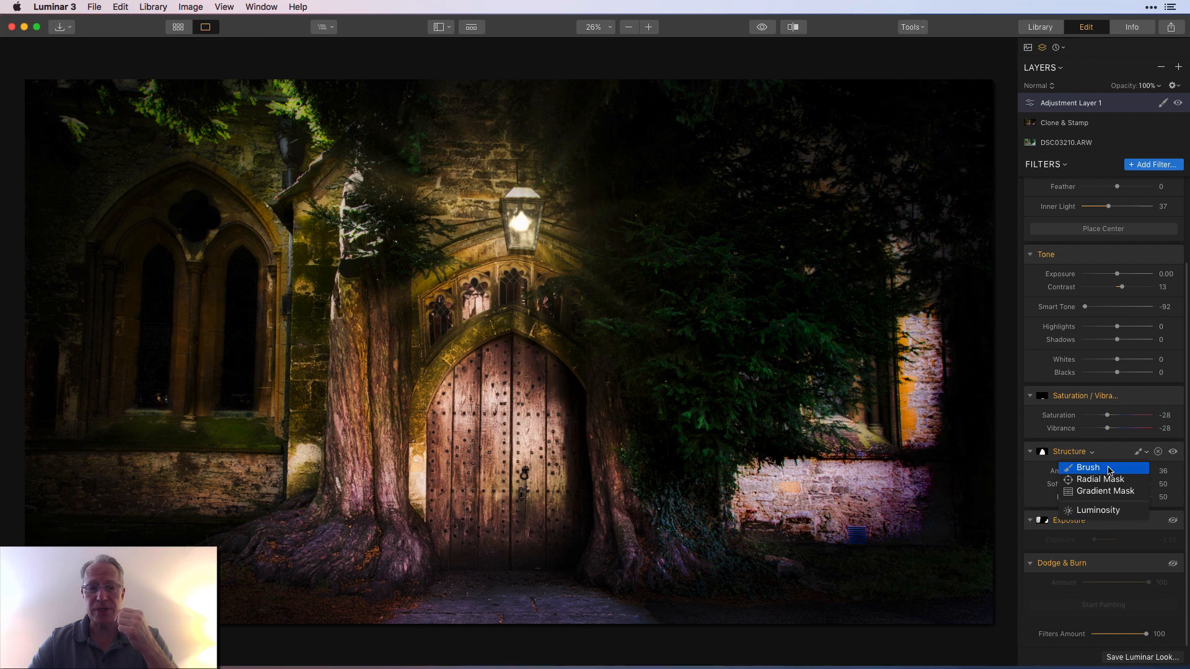
{"action": "left_click", "coordinate": [1109, 469]}
{"action": "left_click", "coordinate": [113, 47]}
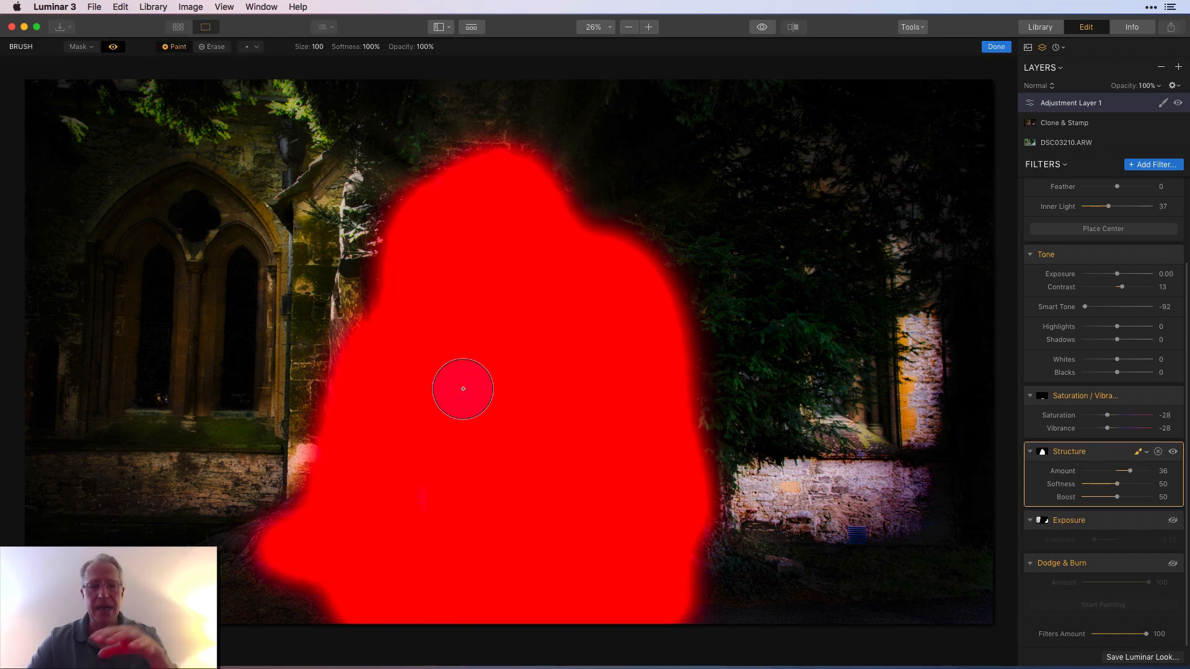
{"action": "left_click", "coordinate": [996, 47]}
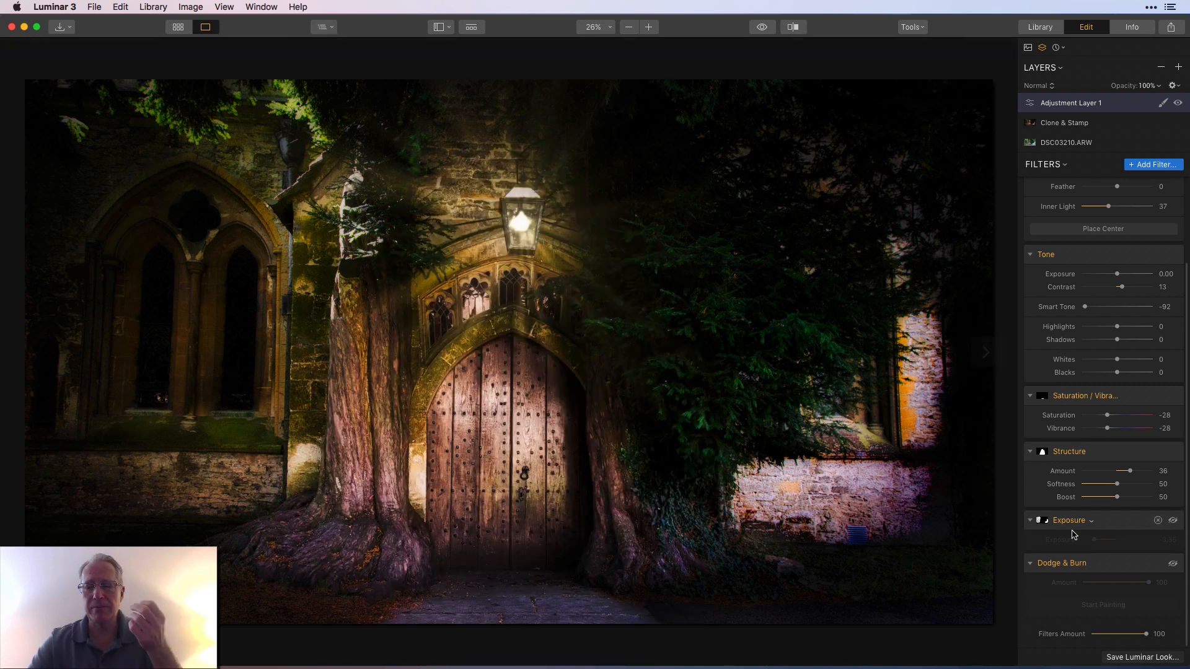
Turn on the Exposure filter of Adjustment Layer 1, examine its brush mask overlay, and compare the photo with and without the filter
{"action": "left_click", "coordinate": [1173, 521]}
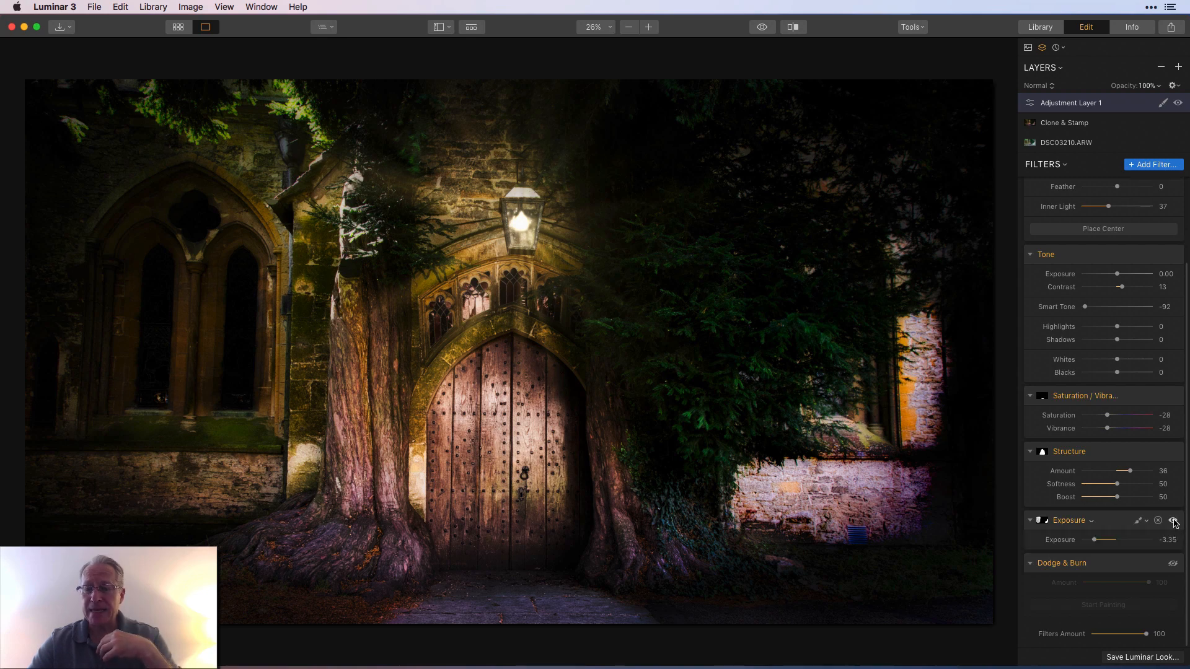
{"action": "left_click", "coordinate": [1139, 522]}
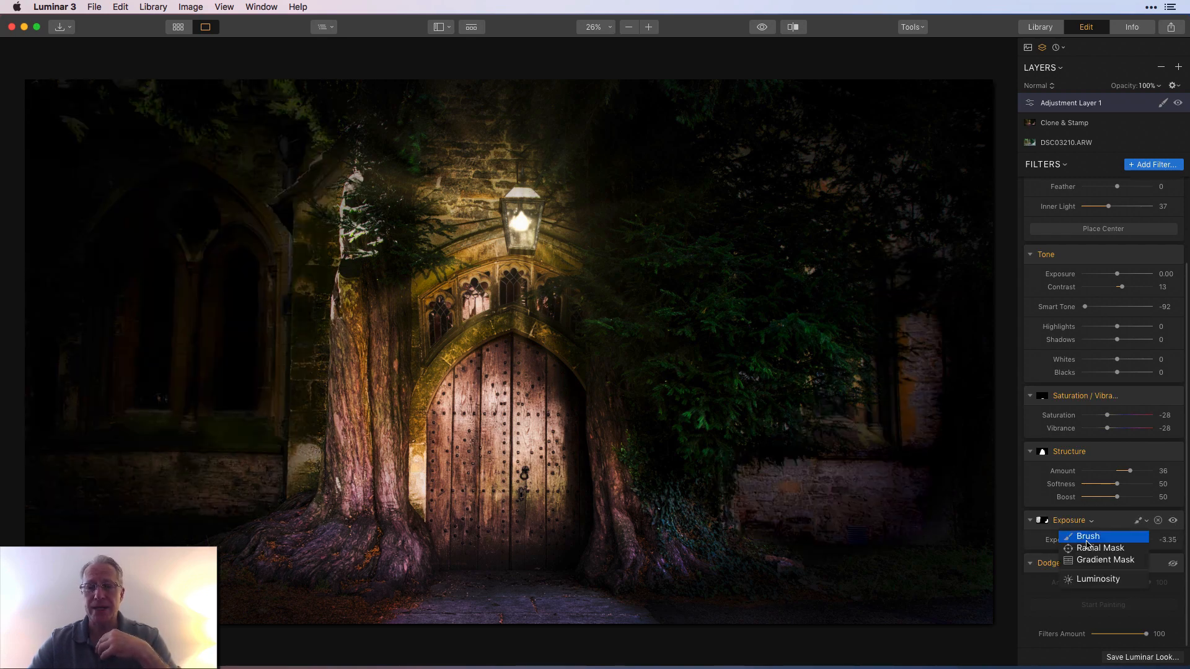
{"action": "left_click", "coordinate": [1088, 536]}
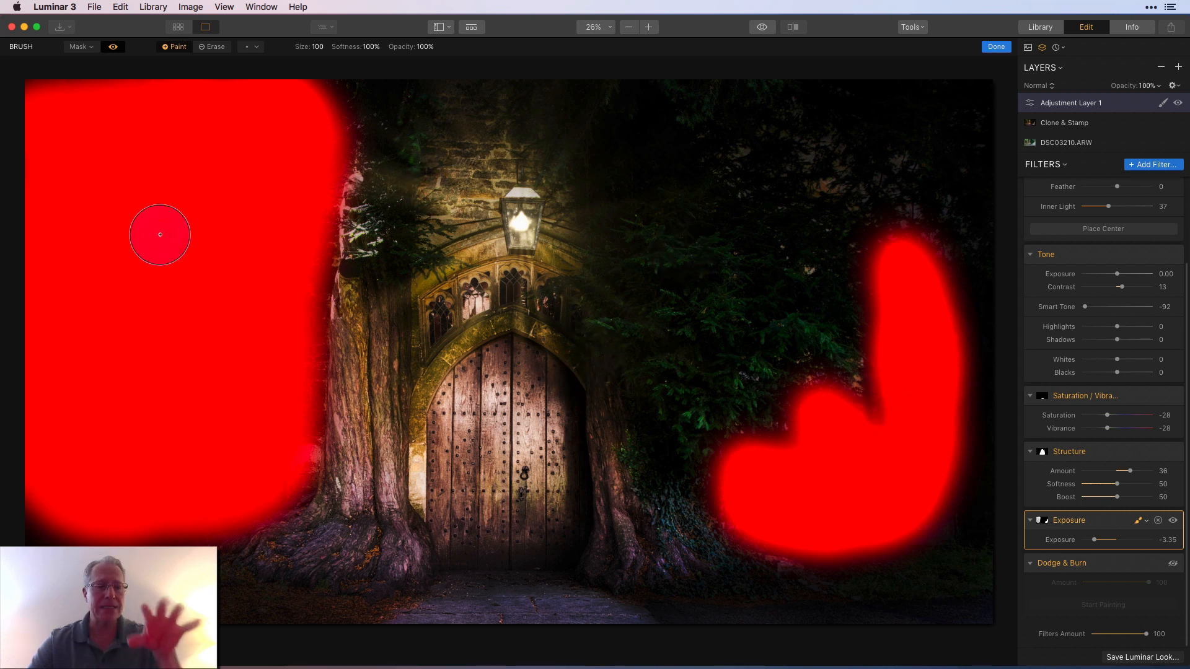
{"action": "left_click", "coordinate": [113, 47]}
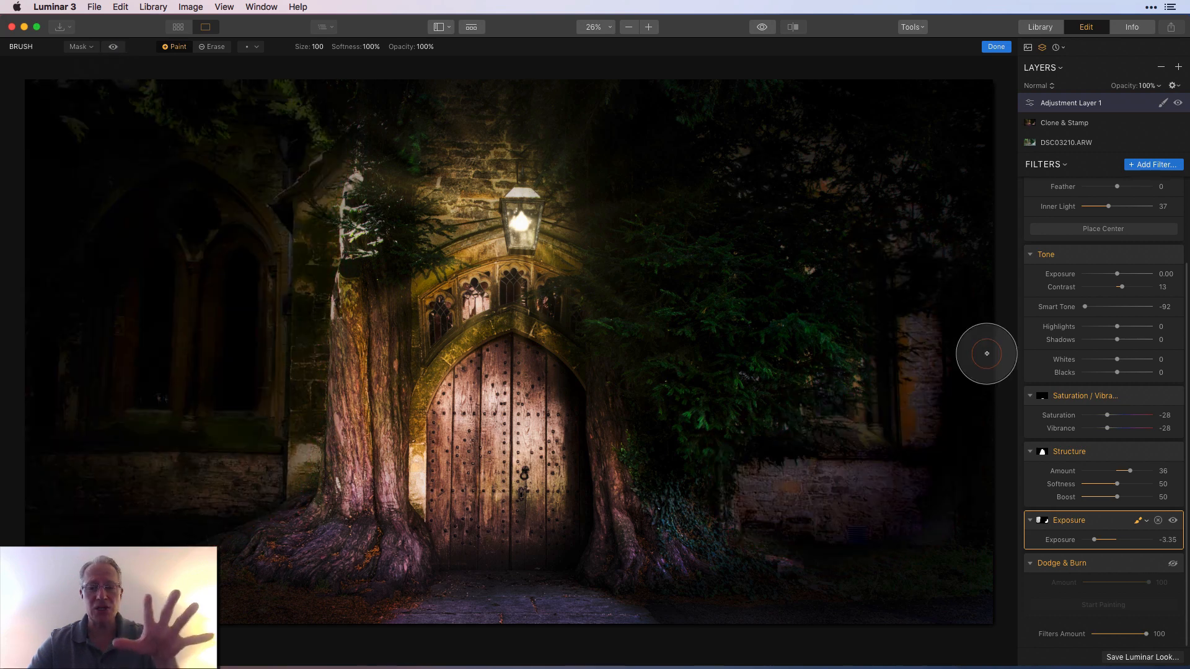
{"action": "left_click", "coordinate": [996, 47]}
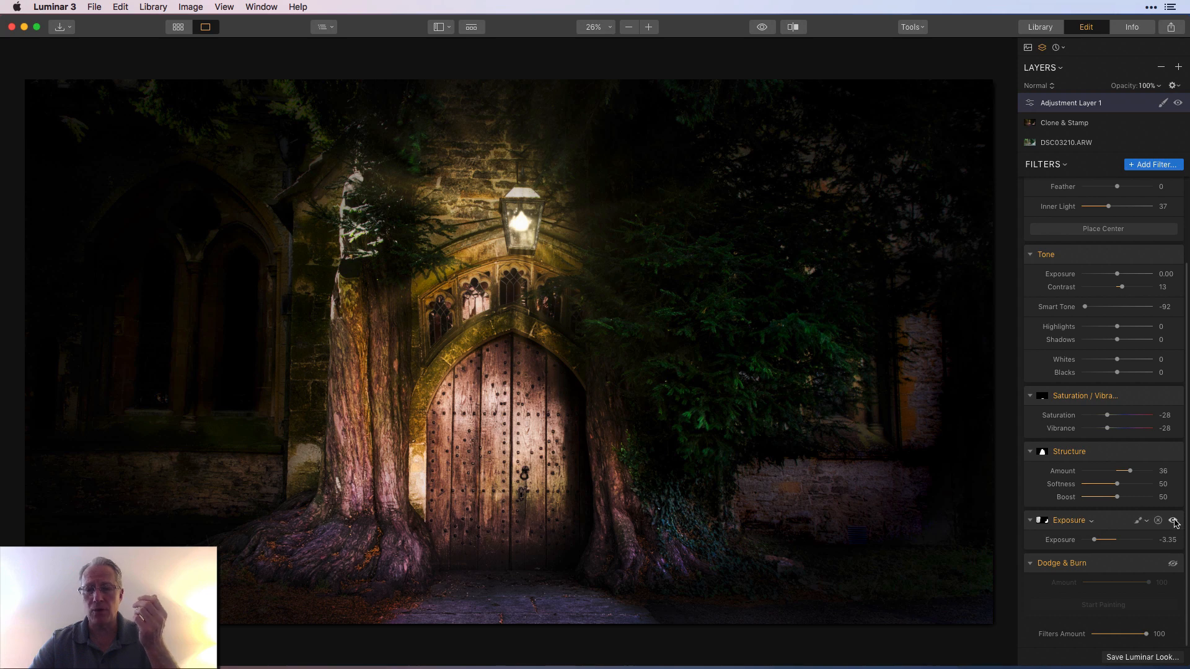
{"action": "left_click", "coordinate": [1174, 521]}
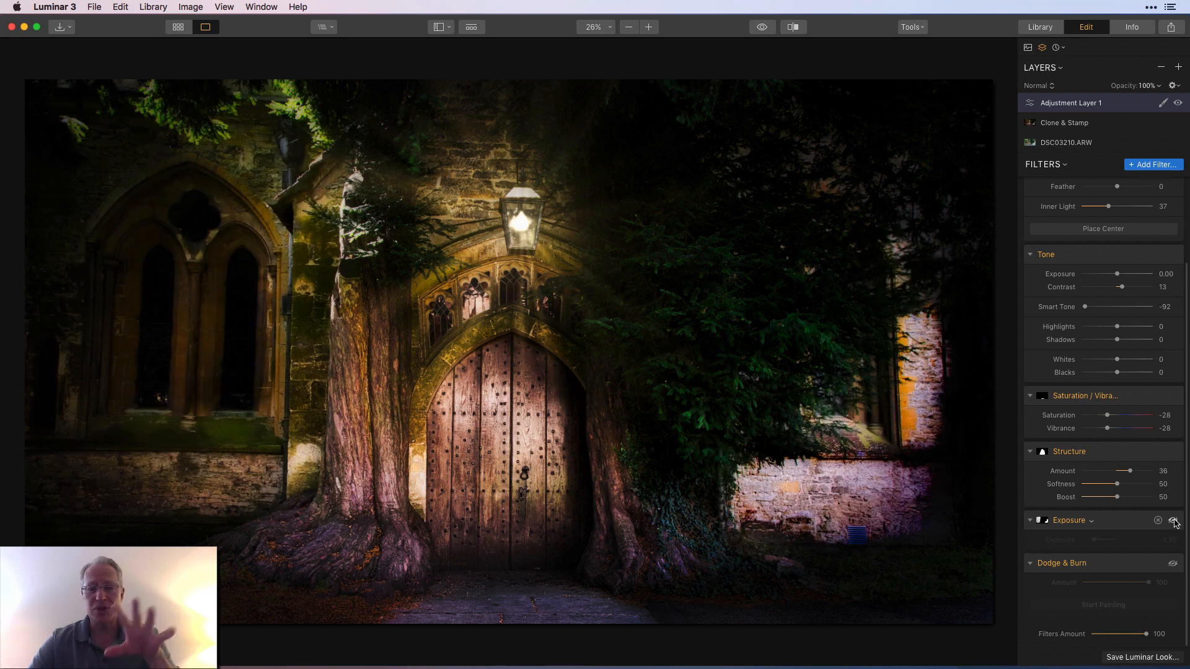
{"action": "left_click", "coordinate": [1174, 521]}
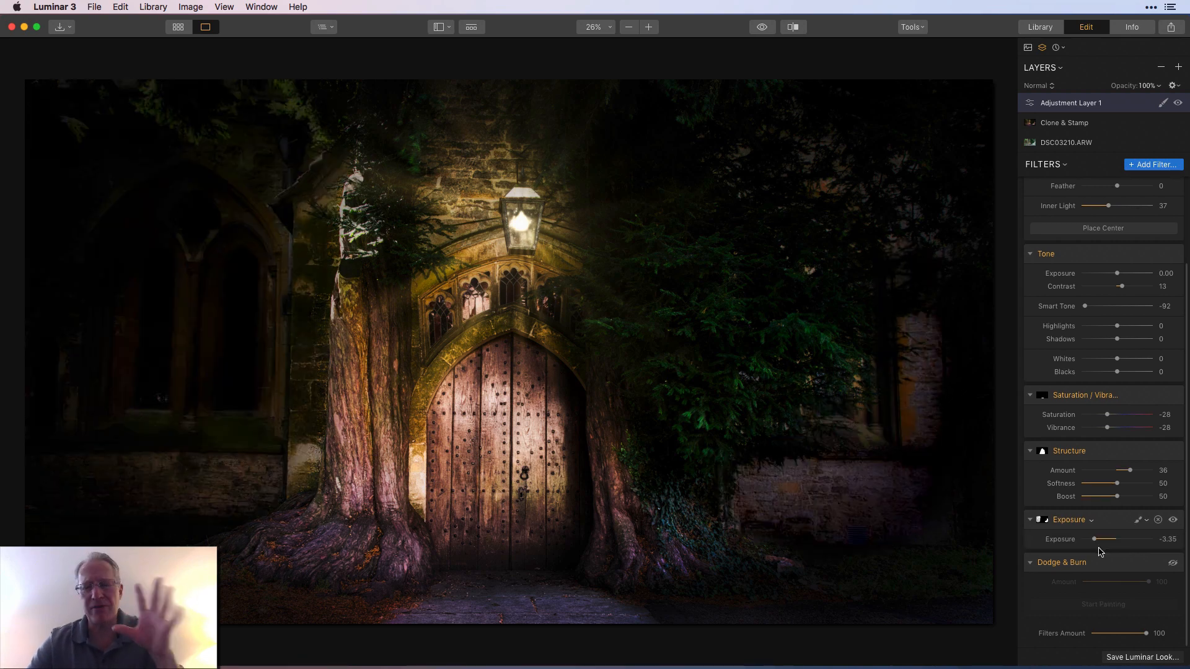
Turn on the Dodge & Burn filter of Adjustment Layer 1, comparing the photo with and without it
{"action": "left_click", "coordinate": [1172, 565]}
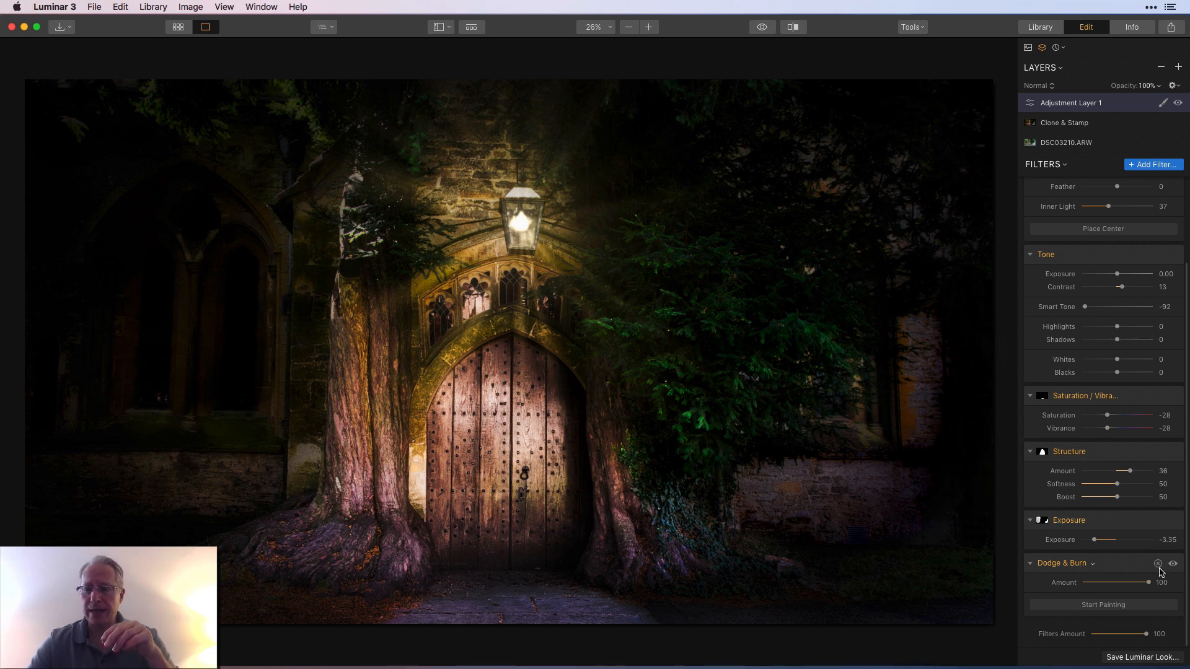
{"action": "left_click", "coordinate": [1173, 565]}
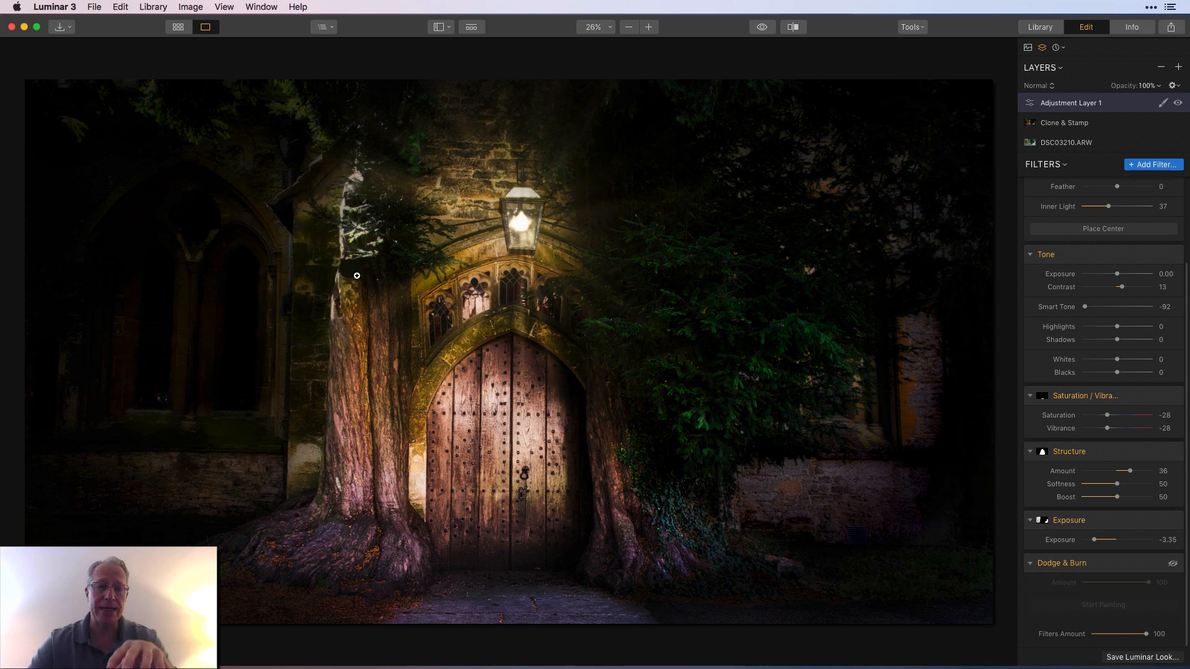
{"action": "left_click", "coordinate": [1173, 564]}
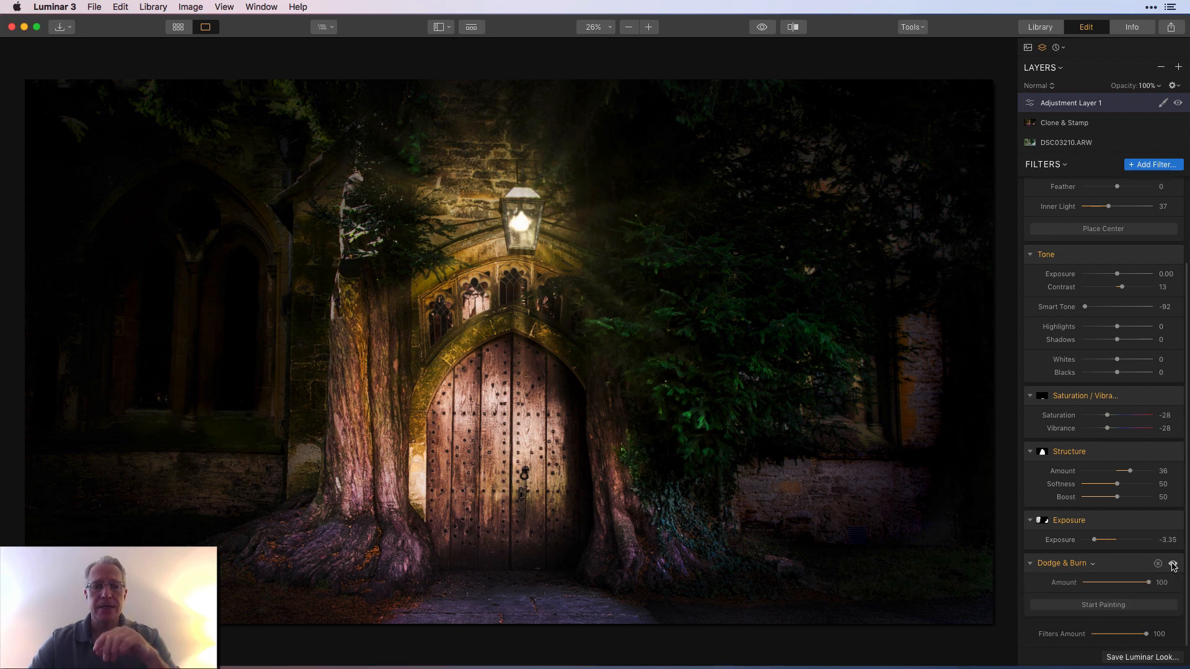
Switch repeatedly between the original photo and the finished edit to compare the overall change
{"action": "scroll", "coordinate": [1144, 478], "scroll_direction": "down", "scroll_amount": 1}
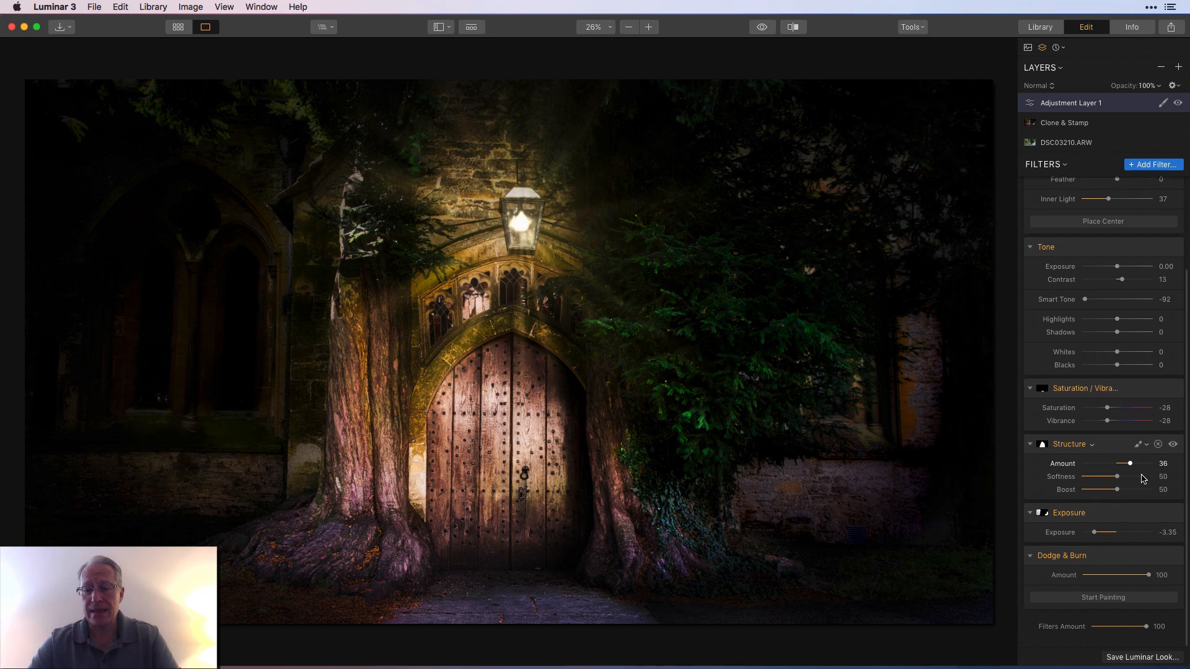
{"action": "scroll", "coordinate": [1144, 478], "scroll_direction": "up", "scroll_amount": 5}
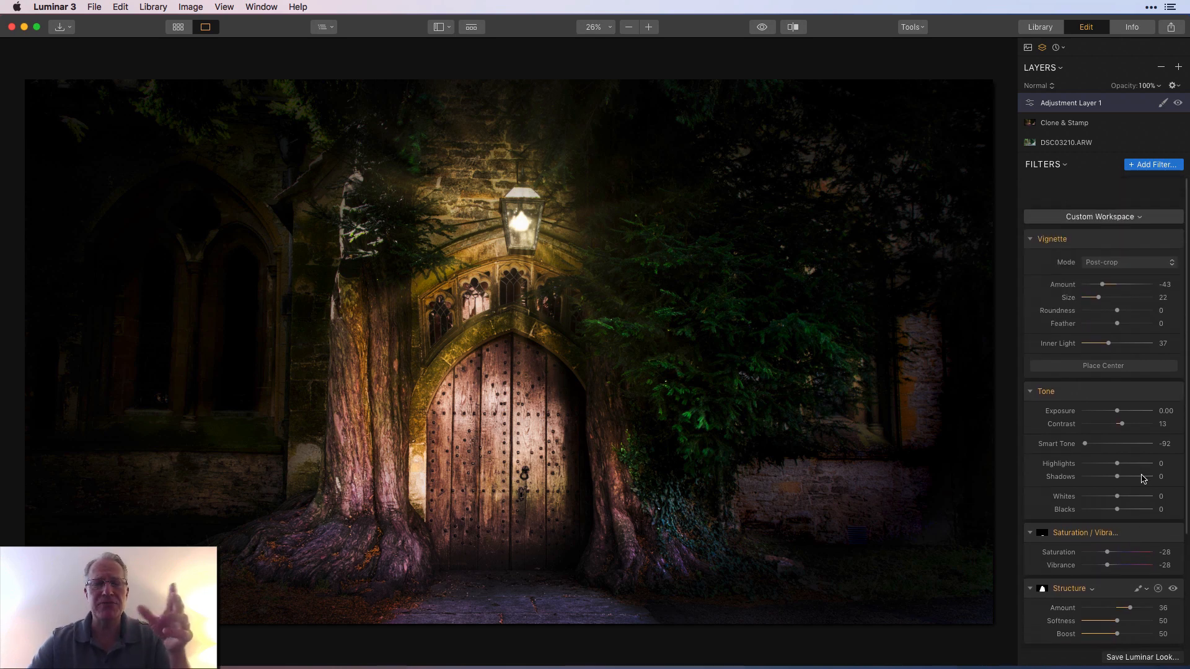
{"action": "left_click", "coordinate": [766, 29]}
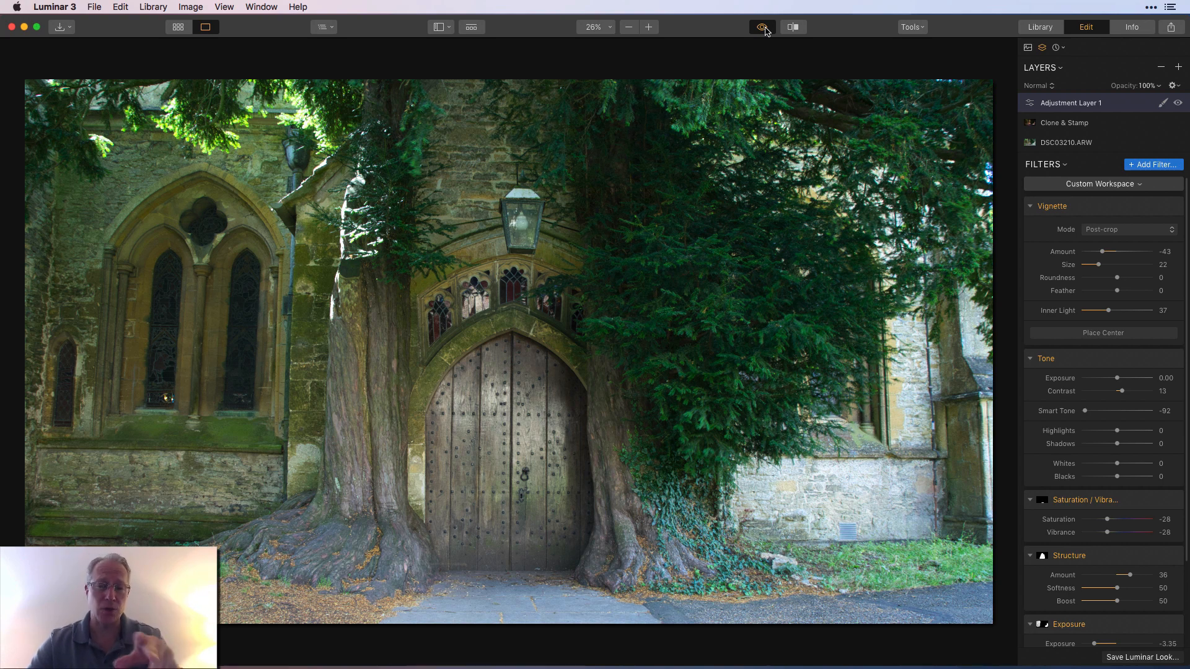
{"action": "left_click", "coordinate": [763, 27]}
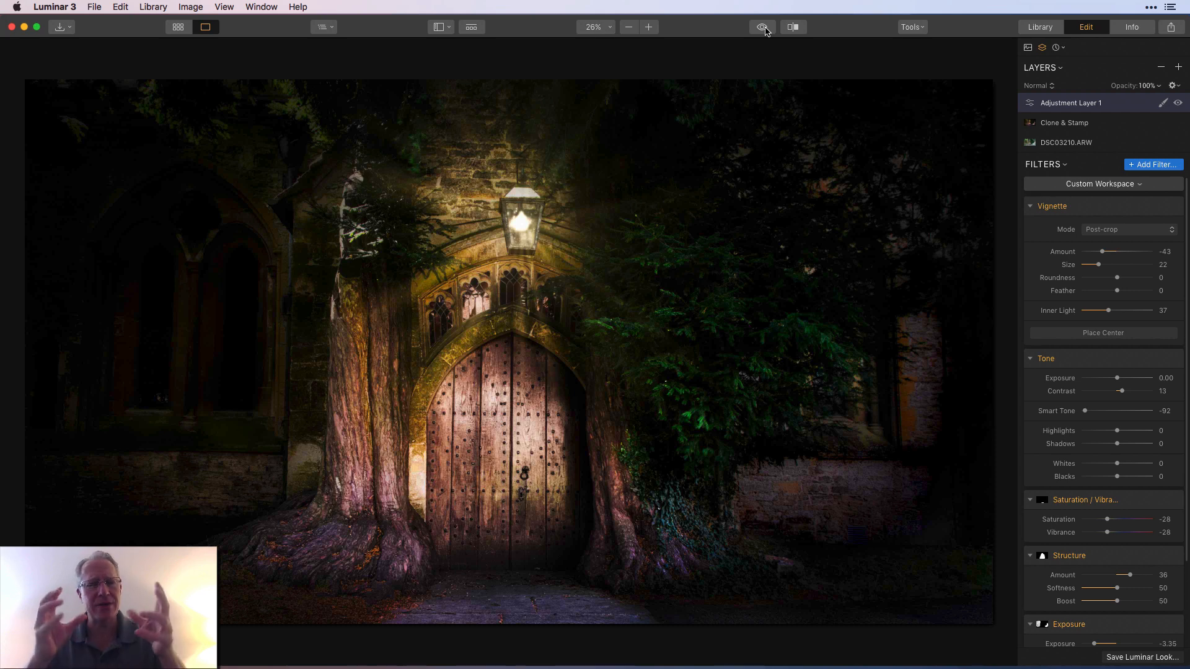
{"action": "left_click", "coordinate": [763, 27]}
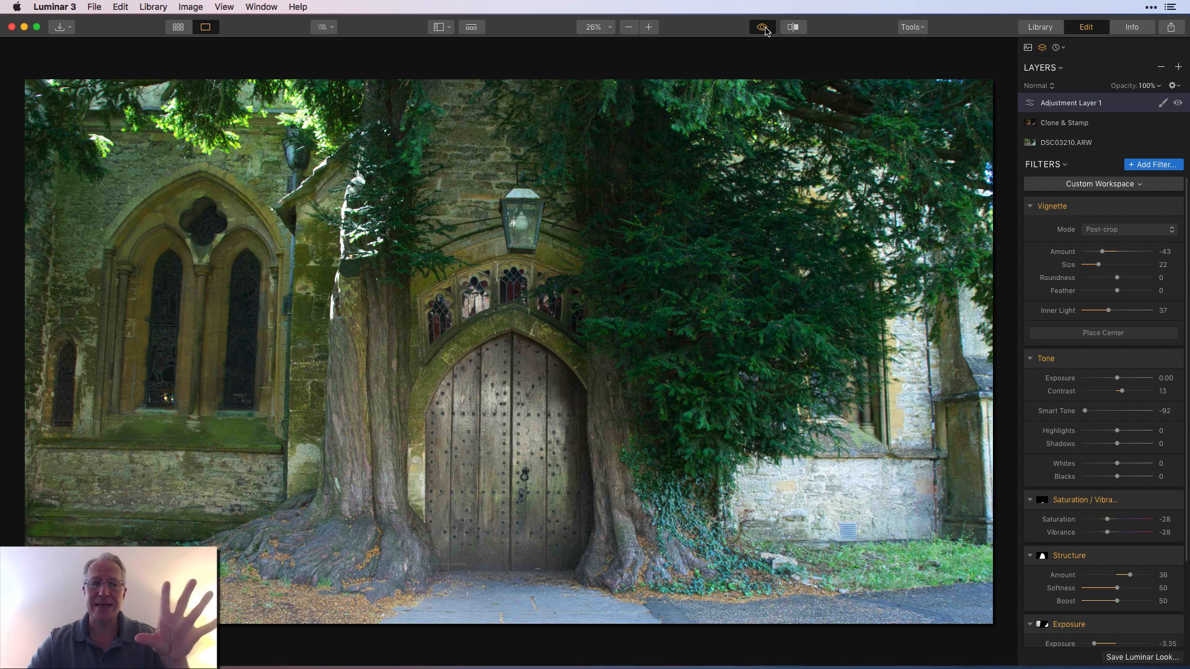
{"action": "left_click", "coordinate": [762, 27]}
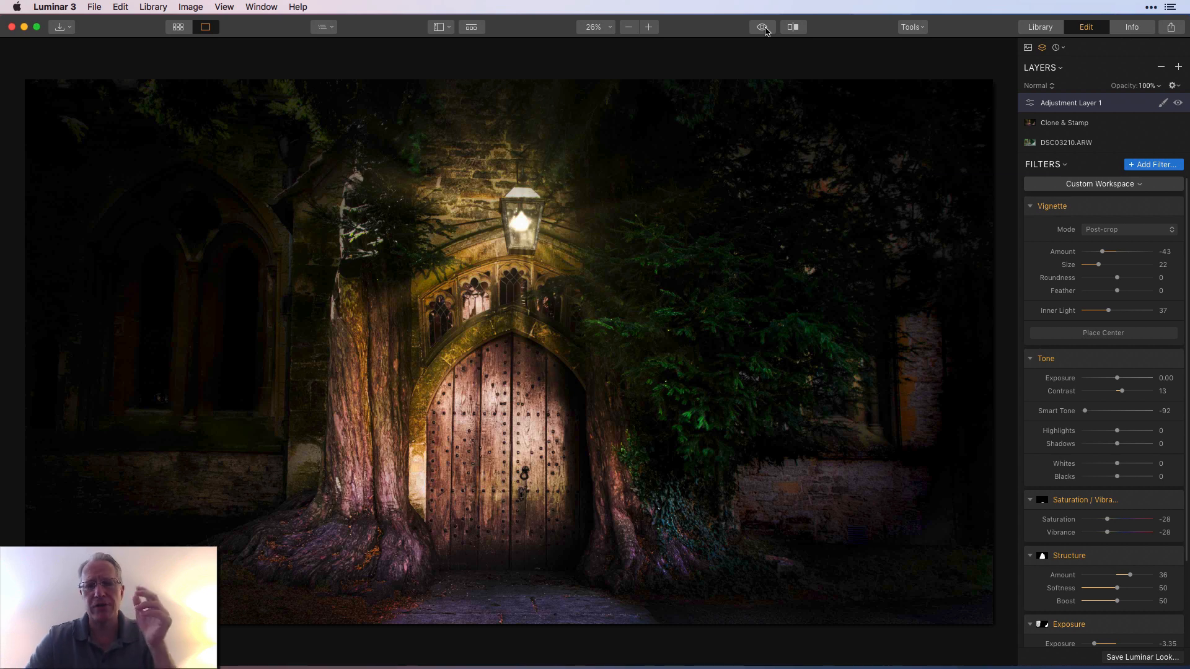
{"action": "left_click", "coordinate": [764, 27]}
{"action": "left_click", "coordinate": [764, 27]}
Compare original and edit in the split before/after view, sweeping the divider across the photo, and return to the normal view
{"action": "left_click", "coordinate": [794, 28]}
{"action": "left_click_drag", "start_coordinate": [505, 182], "coordinate": [313, 185]}
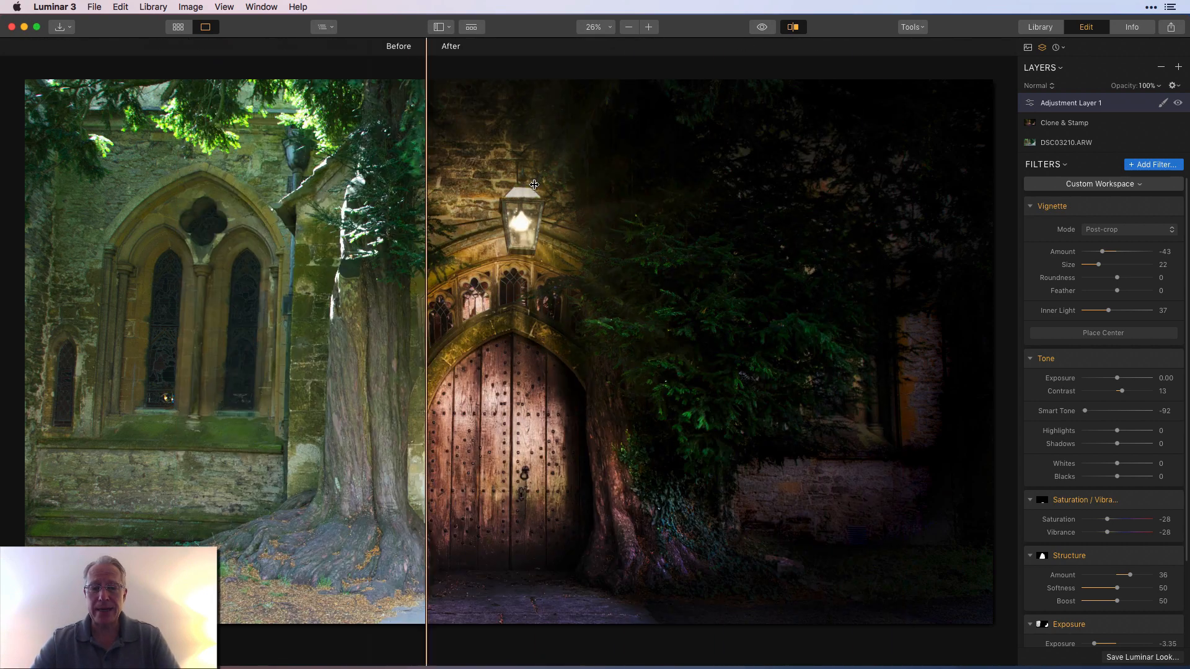
{"action": "left_click", "coordinate": [794, 27]}
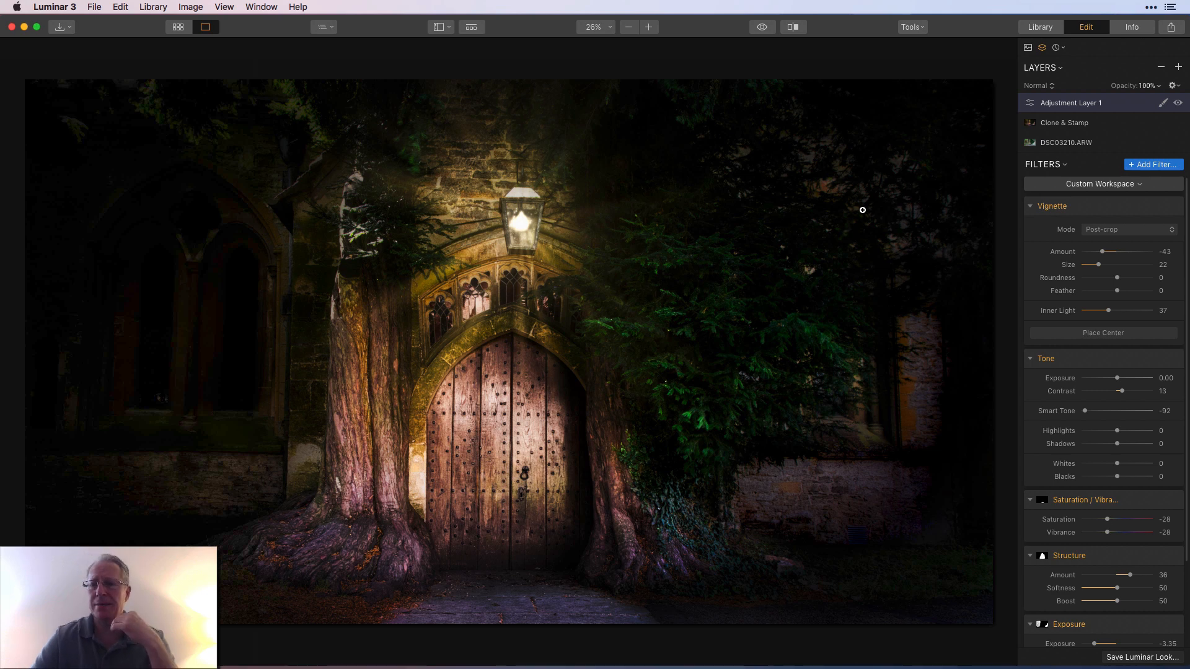
Compare the photo with and without Adjustment Layer 1, and check the finished edit against the original once more
{"action": "left_click", "coordinate": [1178, 104]}
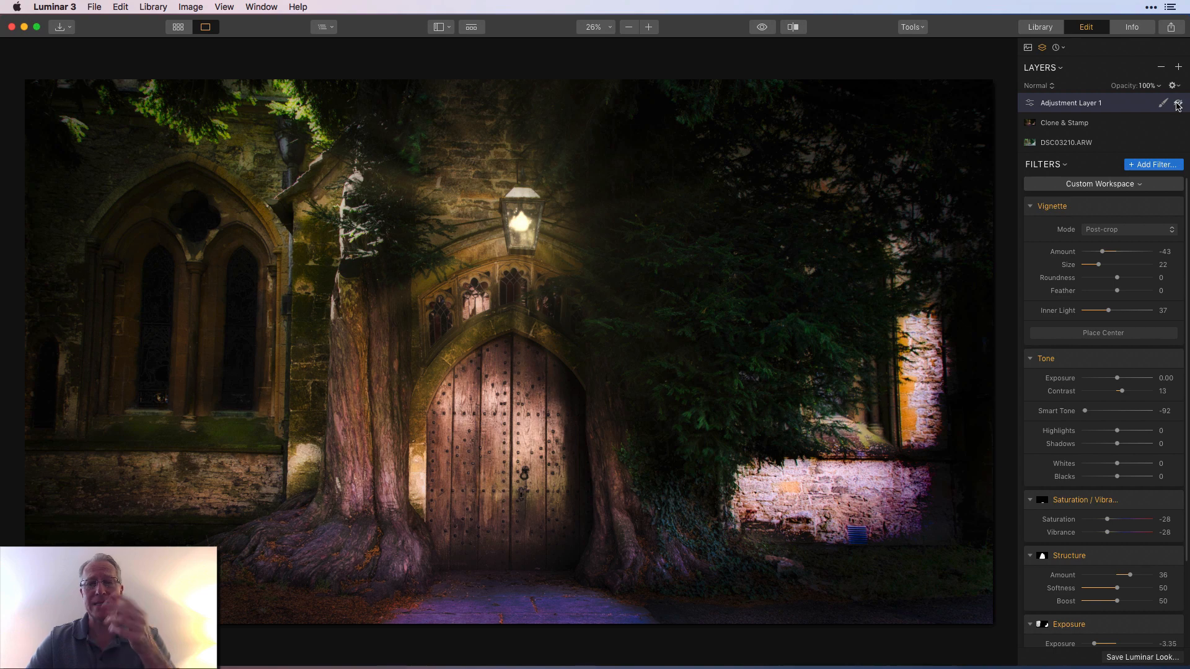
{"action": "left_click", "coordinate": [1178, 105]}
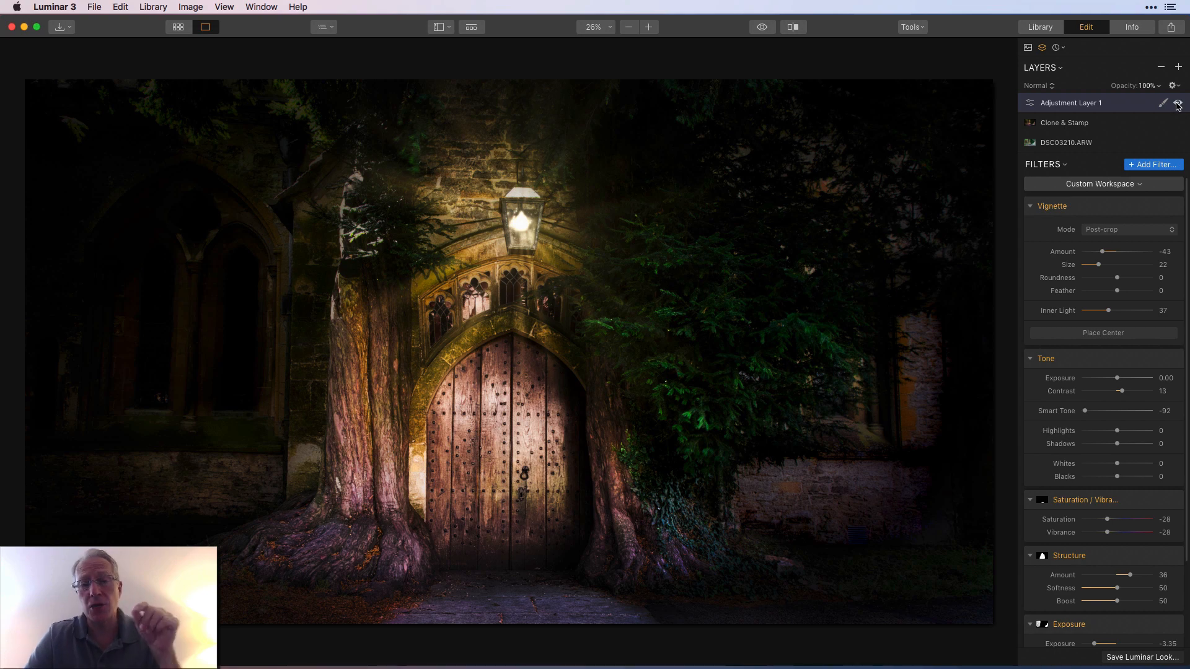
{"action": "left_click", "coordinate": [763, 28]}
{"action": "left_click", "coordinate": [763, 32]}
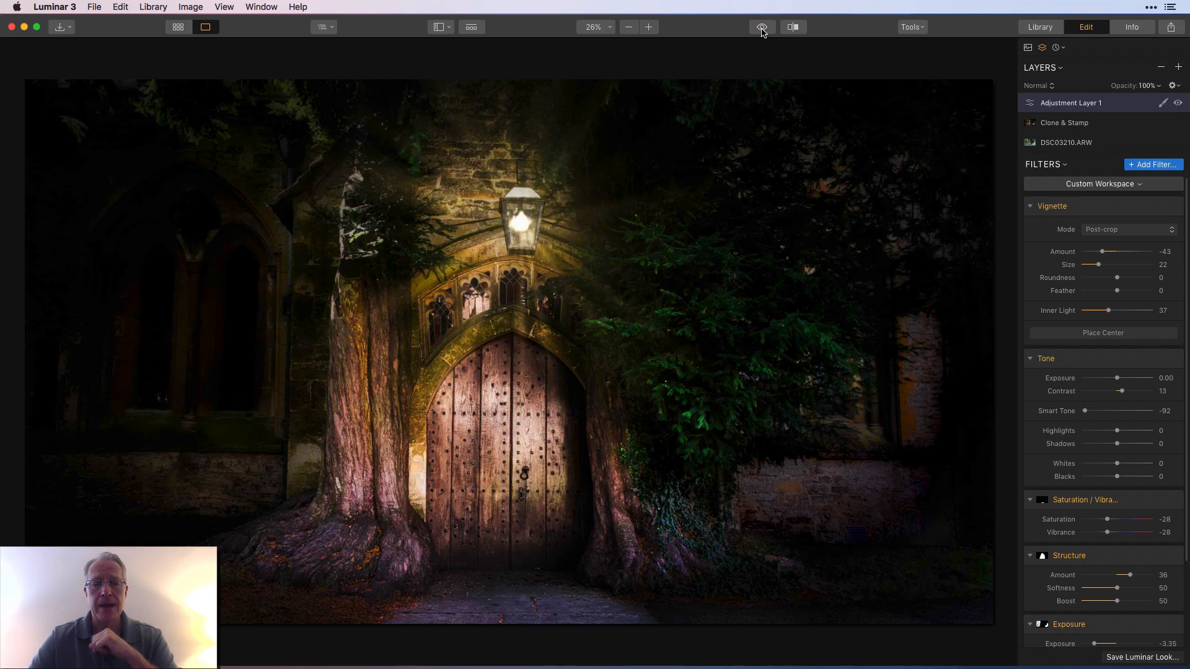